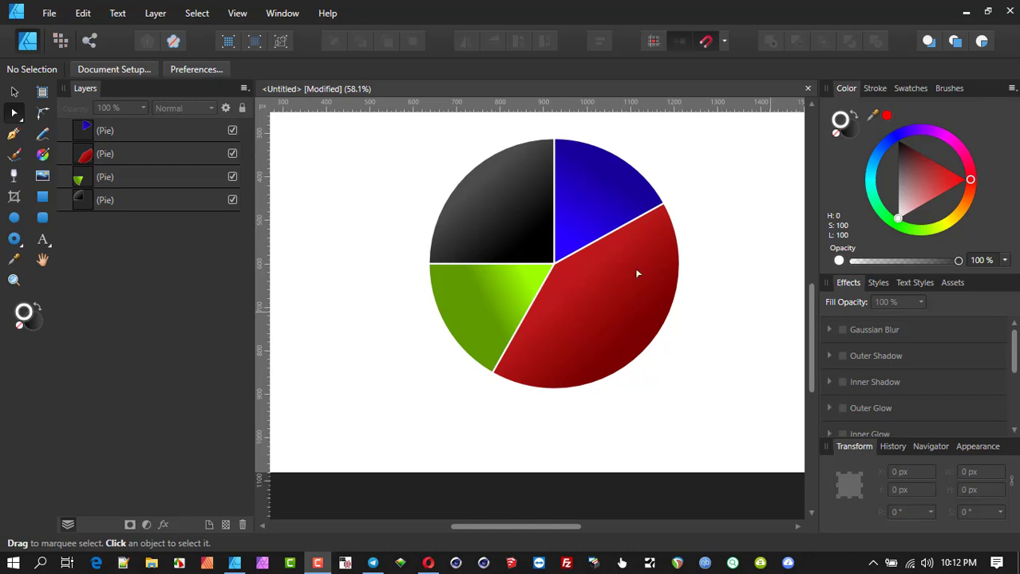
- Select all four old pie slices in the Layers panel with the Move Tool
{"action": "scroll", "coordinate": [600, 305], "scroll_direction": "up", "scroll_amount": 1}
{"action": "scroll", "coordinate": [598, 295], "scroll_direction": "up", "scroll_amount": 1}
{"action": "mouse_move", "coordinate": [600, 289]}
{"action": "left_mouse_down"}
{"action": "mouse_move", "coordinate": [580, 312]}
{"action": "mouse_move", "coordinate": [604, 295]}
{"action": "left_mouse_up"}
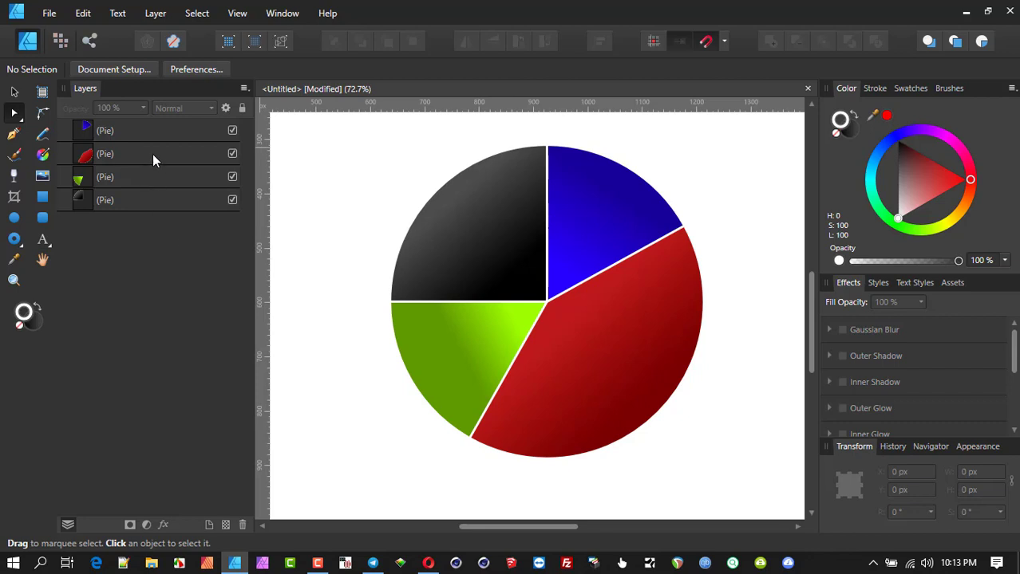
{"action": "left_click", "coordinate": [14, 93]}
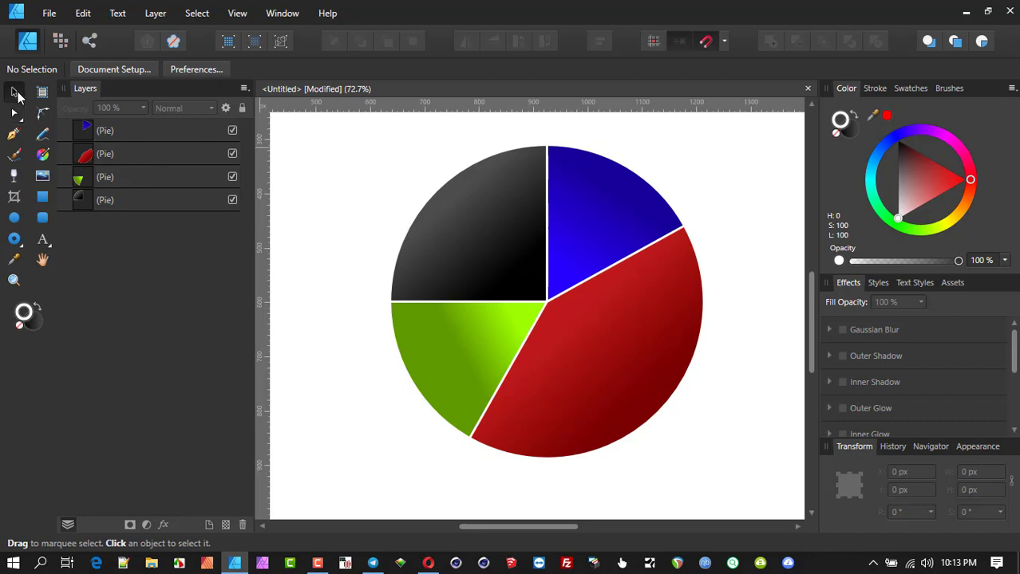
{"action": "left_click", "coordinate": [195, 131]}
{"action": "left_click", "coordinate": [179, 201], "text": "shift"}
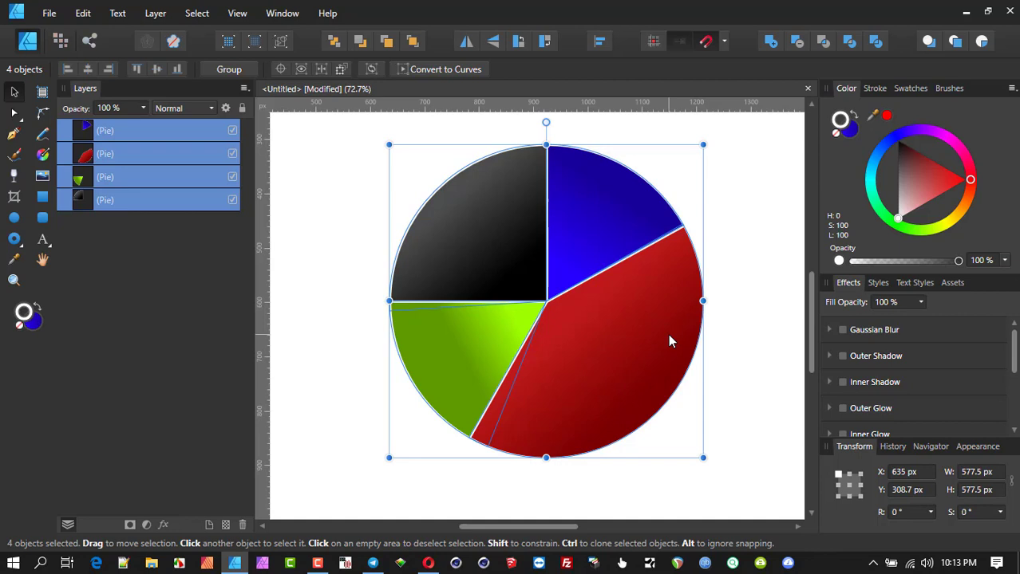
- Delete the old pie slices and draw a new donut near the page centre
{"action": "key", "text": "Delete"}
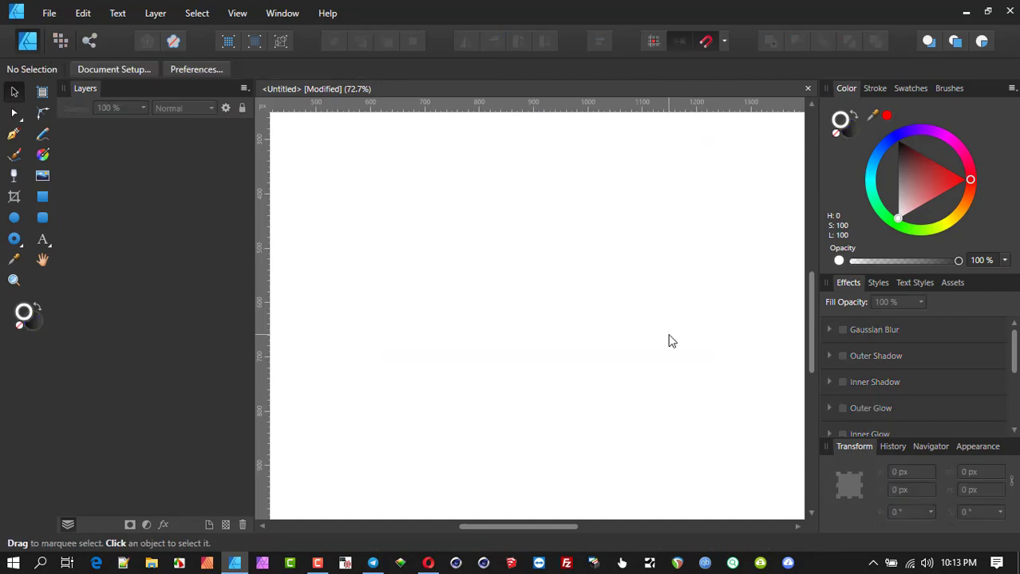
{"action": "left_click", "coordinate": [13, 239]}
{"action": "left_click", "coordinate": [14, 239]}
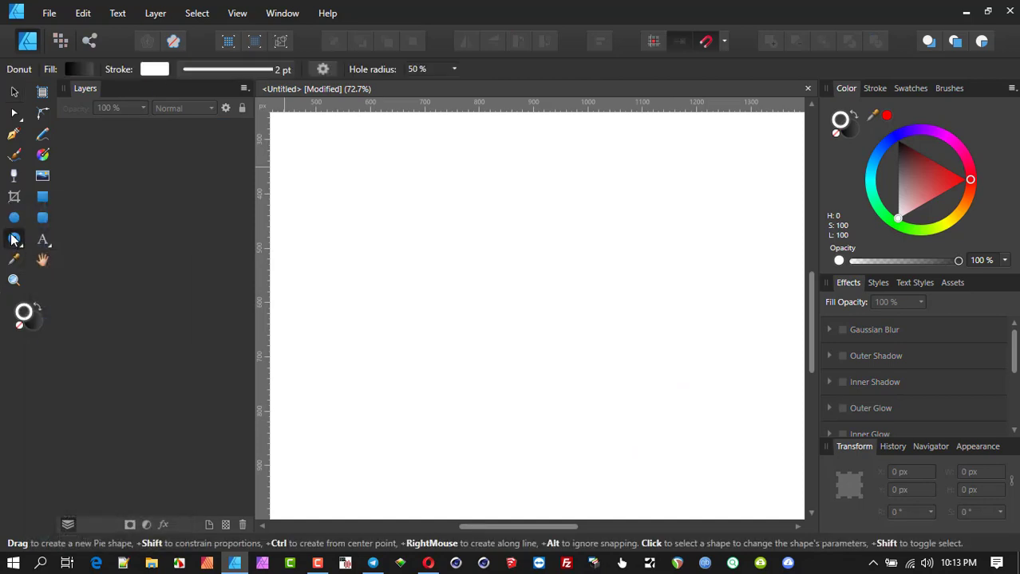
{"action": "left_click_drag", "start_coordinate": [475, 227], "coordinate": [666, 416]}
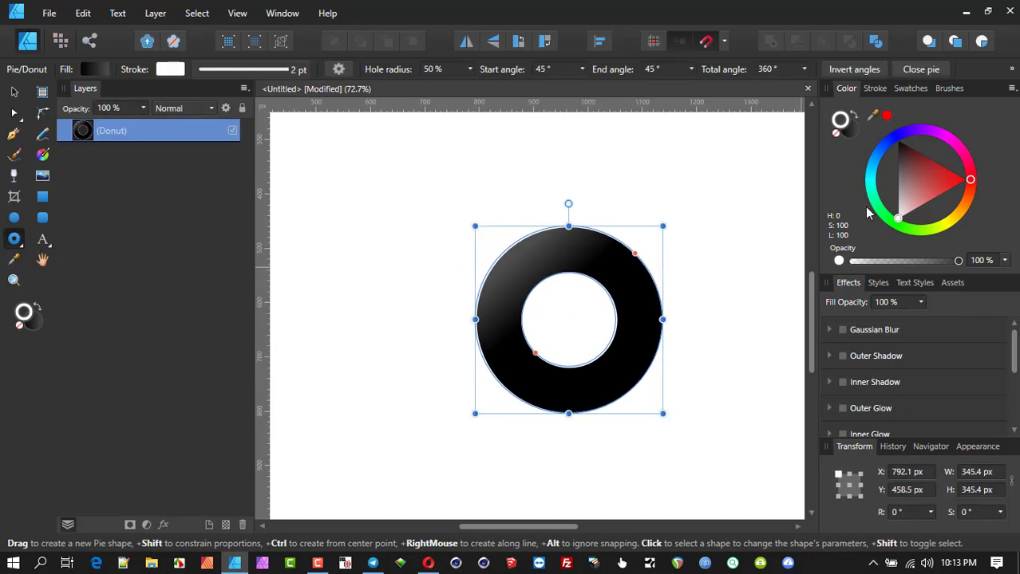
- Fill the donut red, close its hole to 0% and trim it to a 76.8° wedge
{"action": "left_click_drag", "start_coordinate": [925, 201], "coordinate": [951, 196]}
{"action": "left_click", "coordinate": [852, 116]}
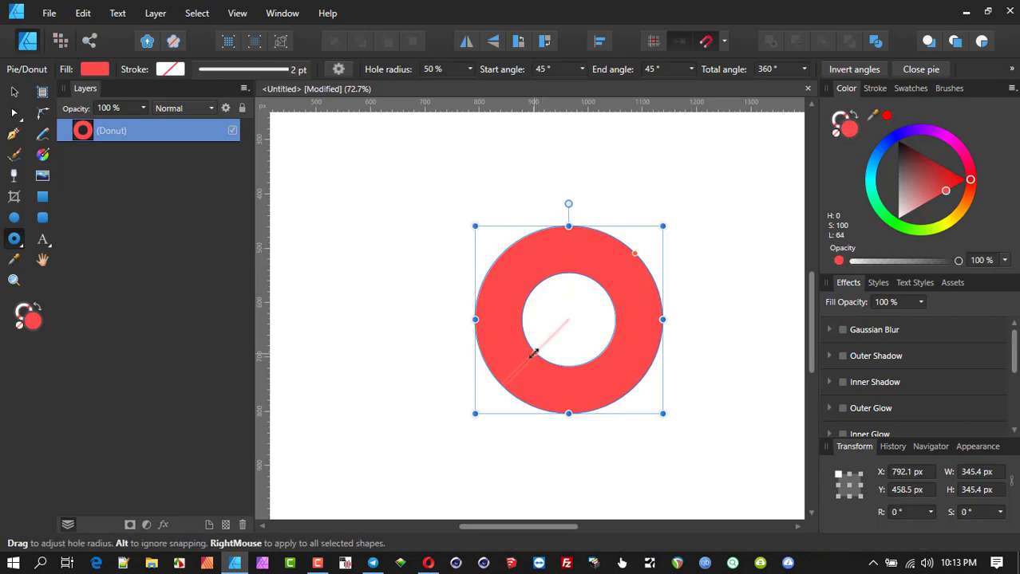
{"action": "left_click_drag", "start_coordinate": [538, 352], "coordinate": [617, 282]}
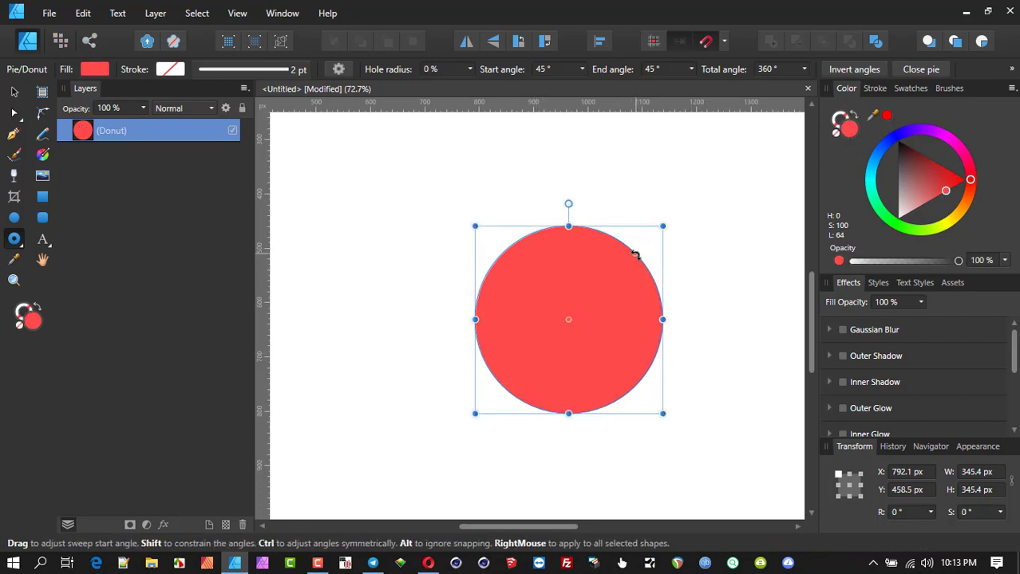
{"action": "left_click_drag", "start_coordinate": [594, 239], "coordinate": [648, 369]}
{"action": "left_click", "coordinate": [14, 92]}
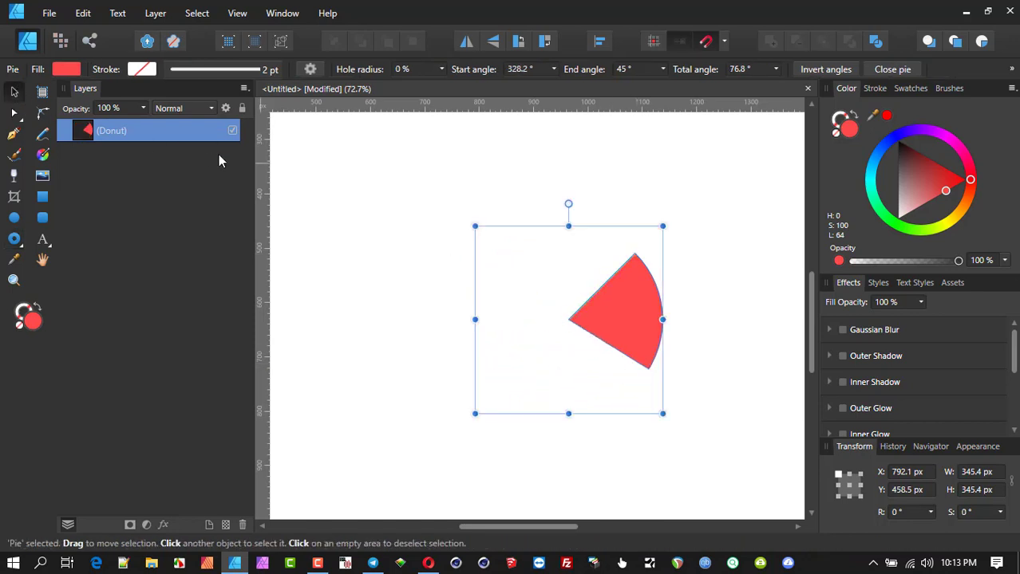
- Convert the red wedge to curves and move its rotation pivot to the wedge's tip
{"action": "right_click", "coordinate": [626, 313]}
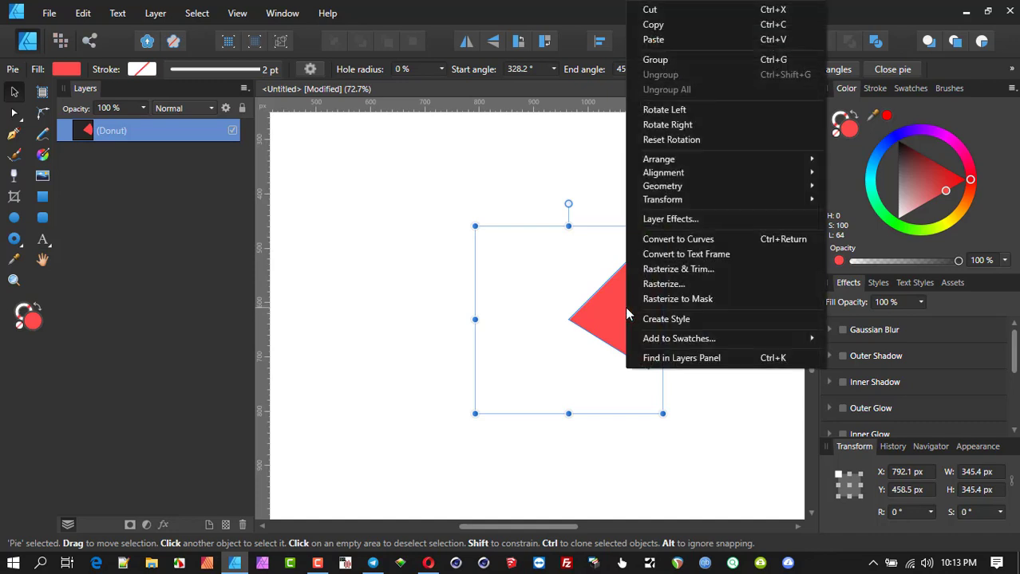
{"action": "left_click", "coordinate": [688, 239]}
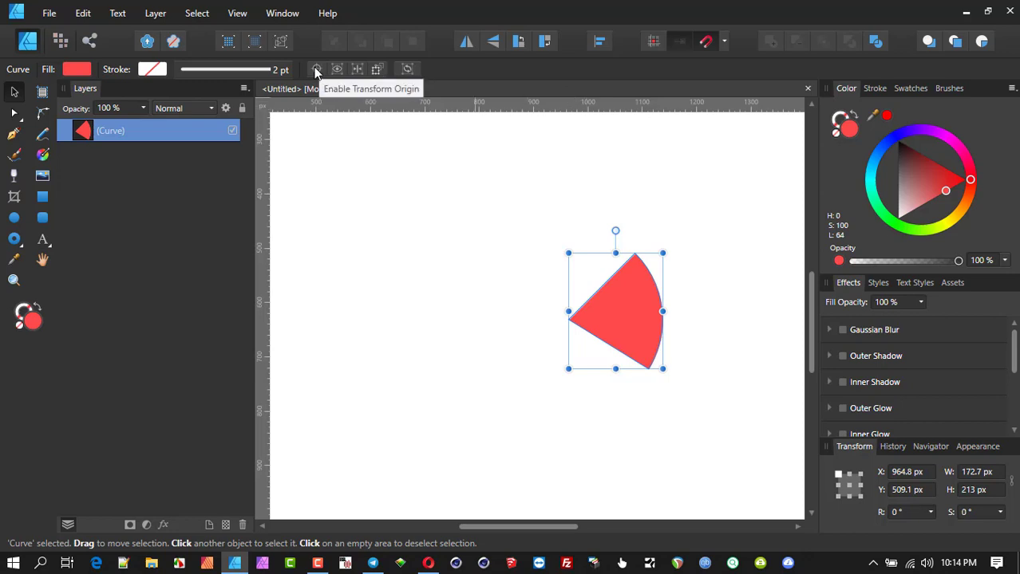
{"action": "left_click", "coordinate": [316, 70]}
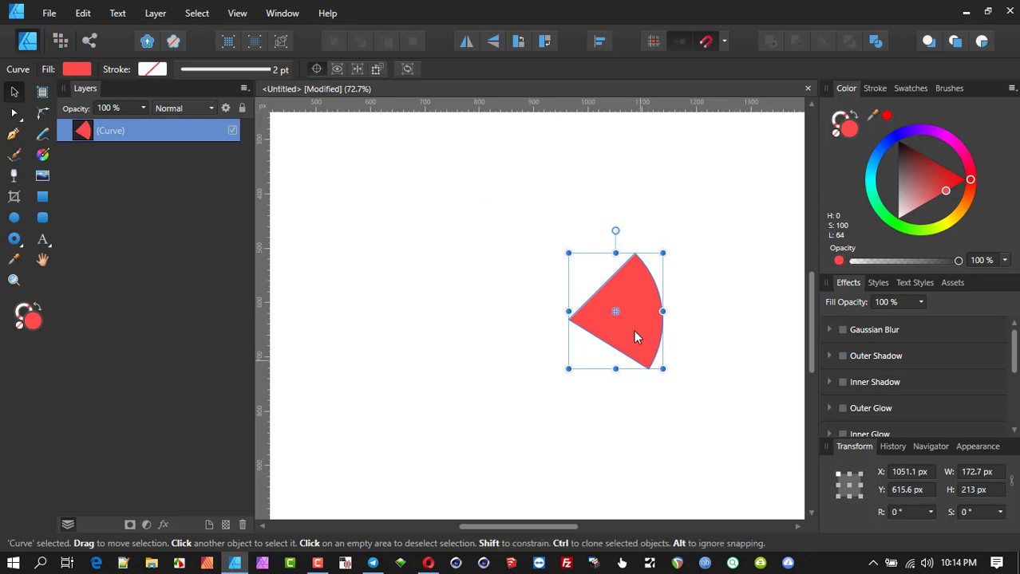
{"action": "left_click_drag", "start_coordinate": [616, 310], "coordinate": [568, 318]}
- Duplicate the wedge, rotate the copy around the tip and colour it blue
{"action": "key", "text": "ctrl+j"}
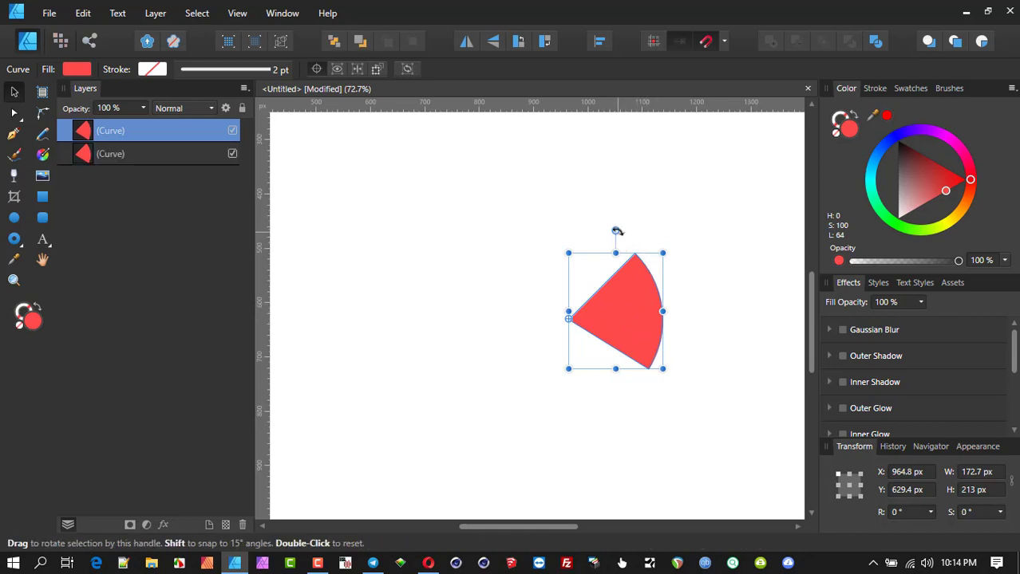
{"action": "left_click_drag", "start_coordinate": [616, 232], "coordinate": [483, 259]}
{"action": "left_click", "coordinate": [889, 142]}
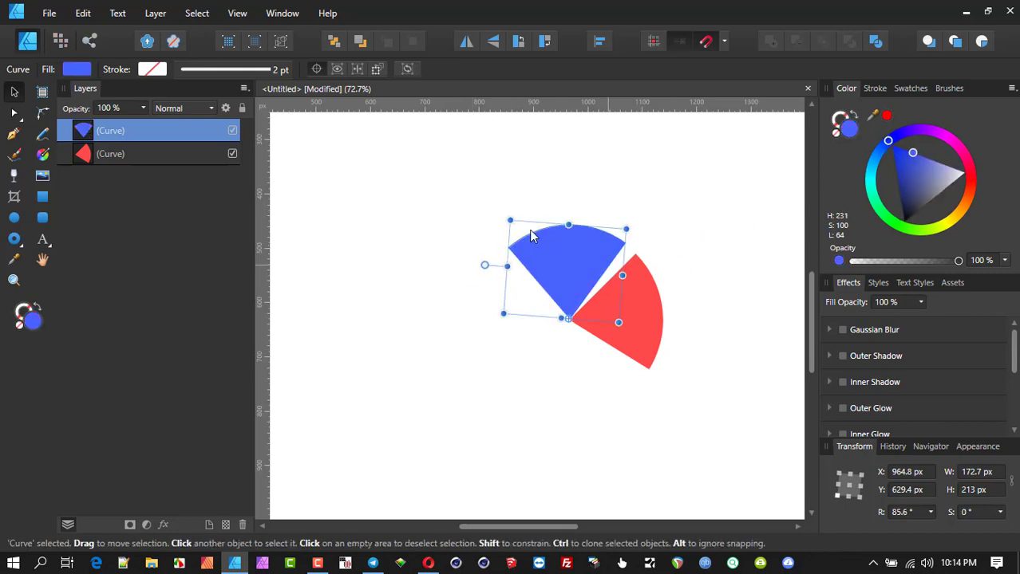
{"action": "left_click_drag", "start_coordinate": [485, 265], "coordinate": [493, 252]}
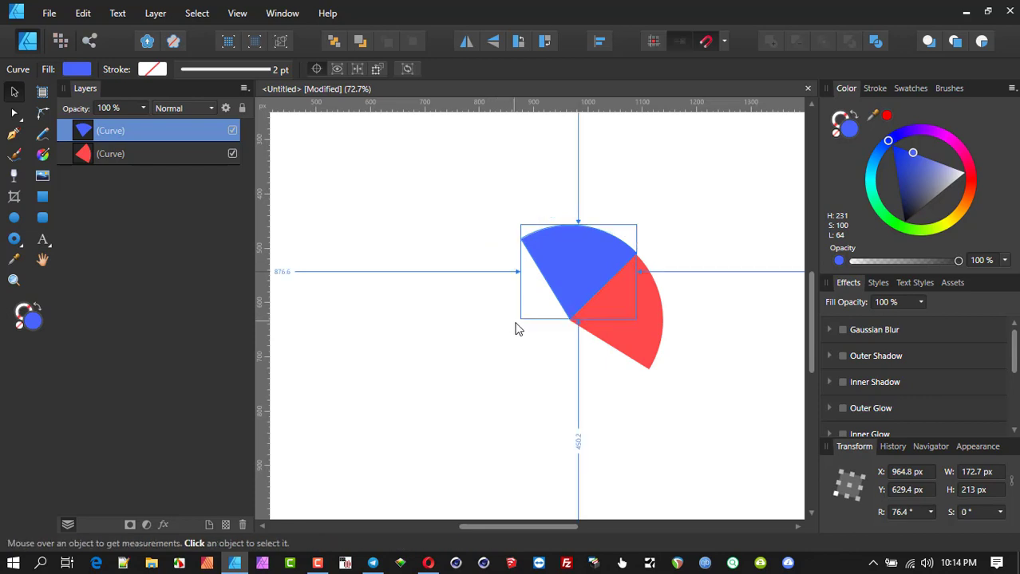
- Add a yellow-green copy, then undo the extra wedges back to a stacked red duplicate
{"action": "key", "text": "ctrl+j"}
{"action": "key", "text": "ctrl+j"}
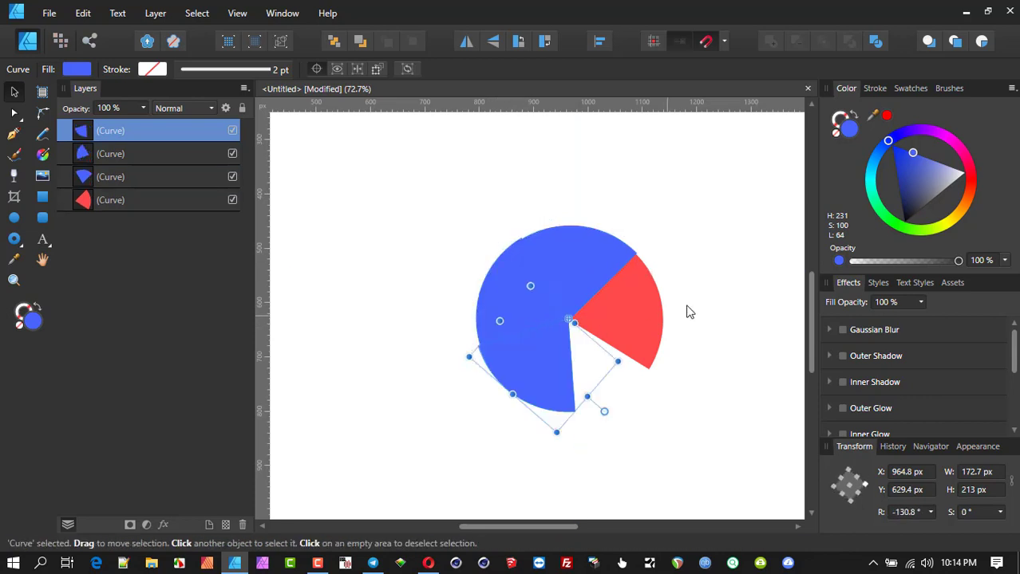
{"action": "left_click", "coordinate": [932, 228]}
{"action": "left_click", "coordinate": [510, 296]}
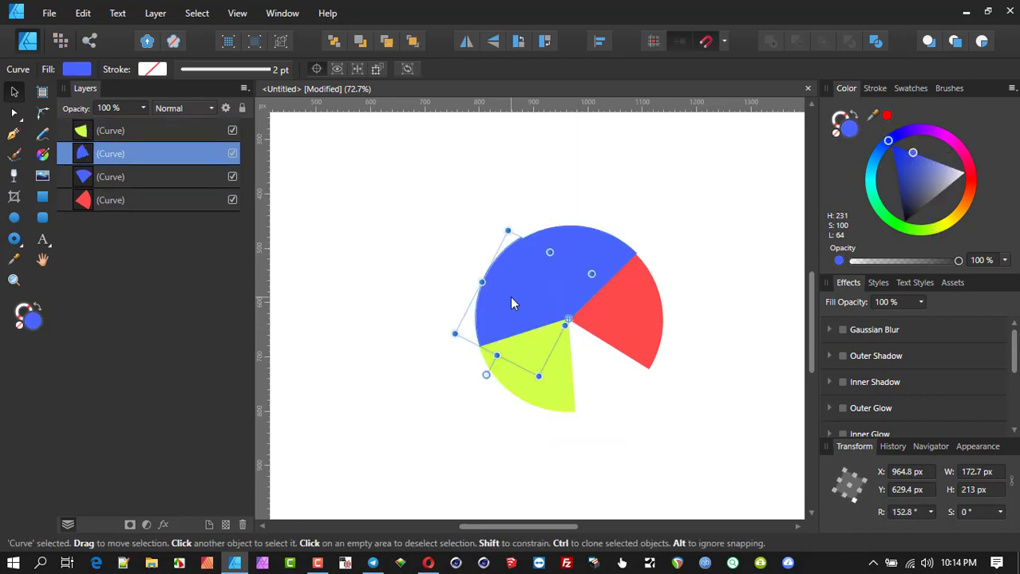
{"action": "scroll", "coordinate": [530, 248], "scroll_direction": "up", "scroll_amount": 3}
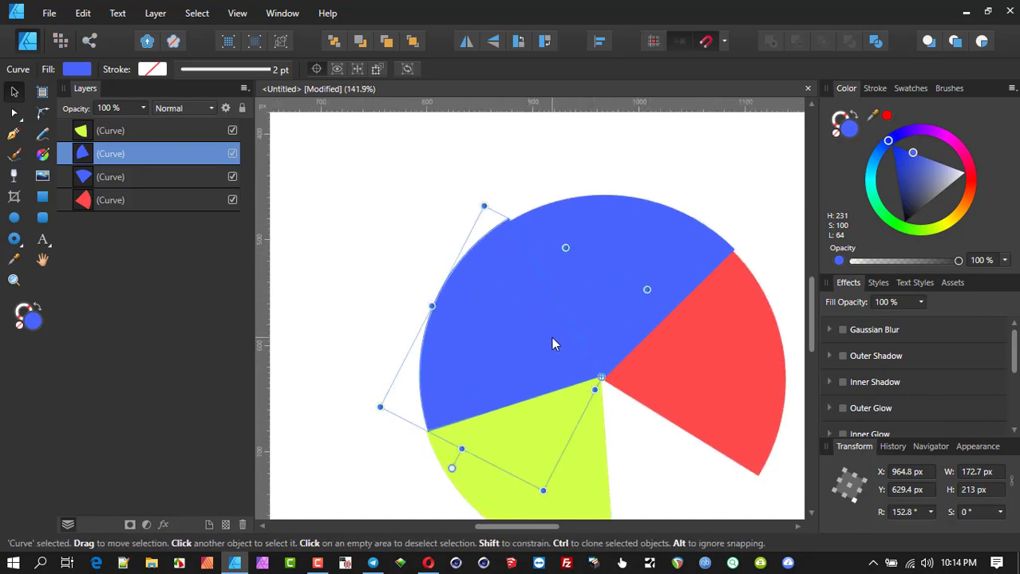
{"action": "key", "text": "ctrl+z"}
{"action": "key", "text": "ctrl+z"}
{"action": "key", "text": "ctrl+z"}
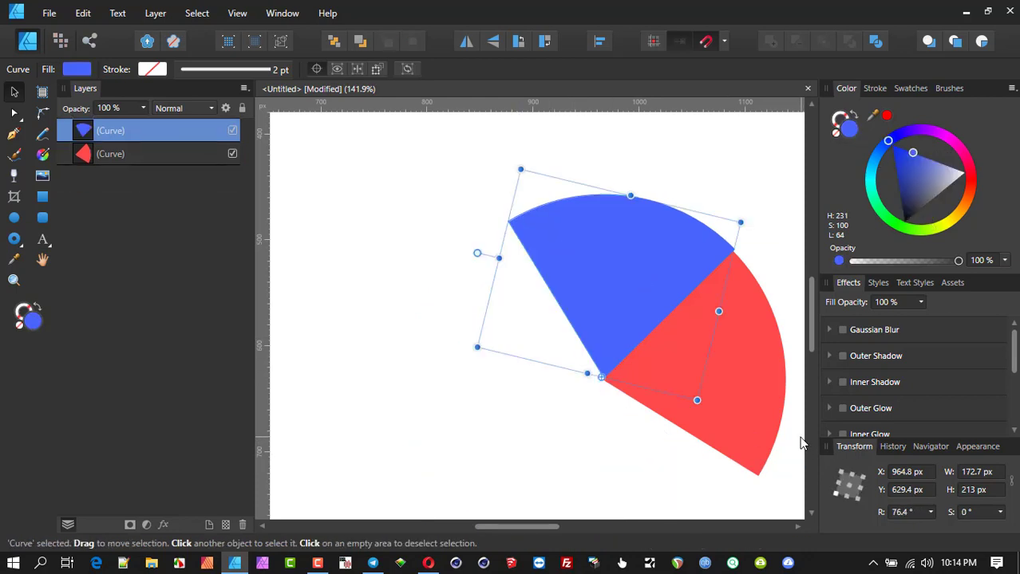
{"action": "key", "text": "ctrl+z"}
{"action": "key", "text": "ctrl+z"}
{"action": "key", "text": "ctrl+z"}
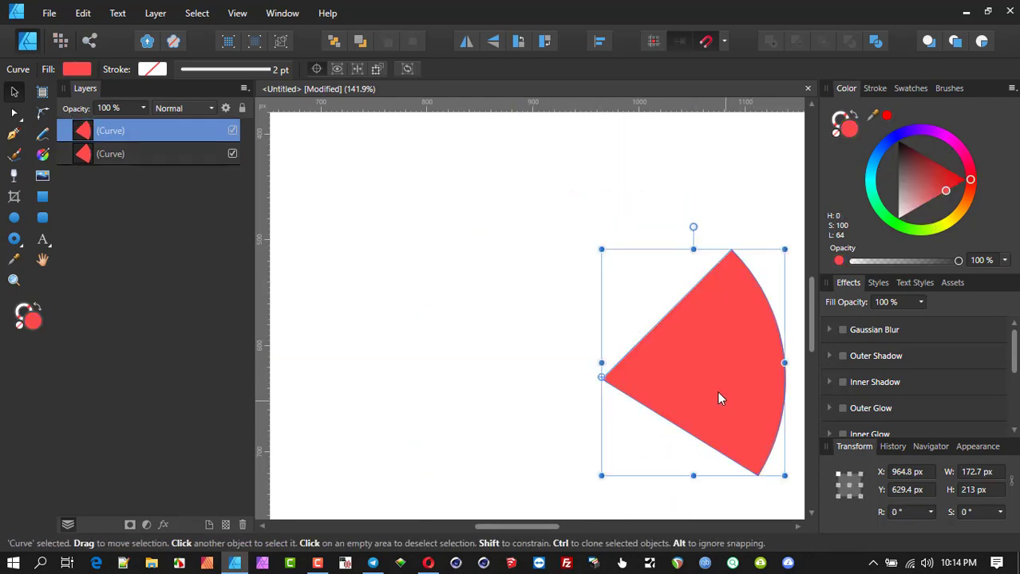
{"action": "left_click_drag", "start_coordinate": [732, 364], "coordinate": [585, 289]}
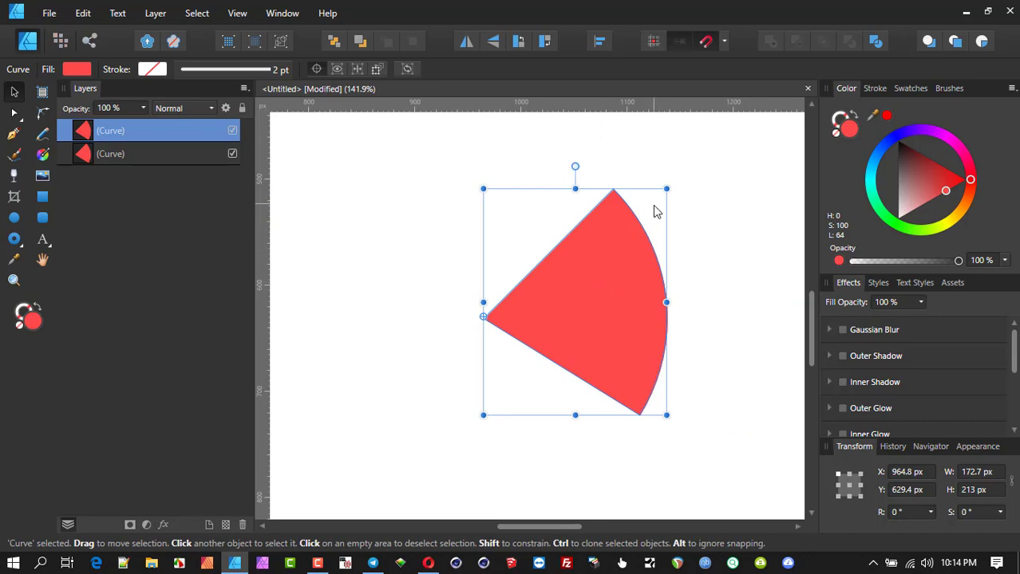
- Undo back to the original red pie wedge
{"action": "key", "text": "ctrl+z"}
{"action": "key", "text": "ctrl+z"}
{"action": "key", "text": "ctrl+z"}
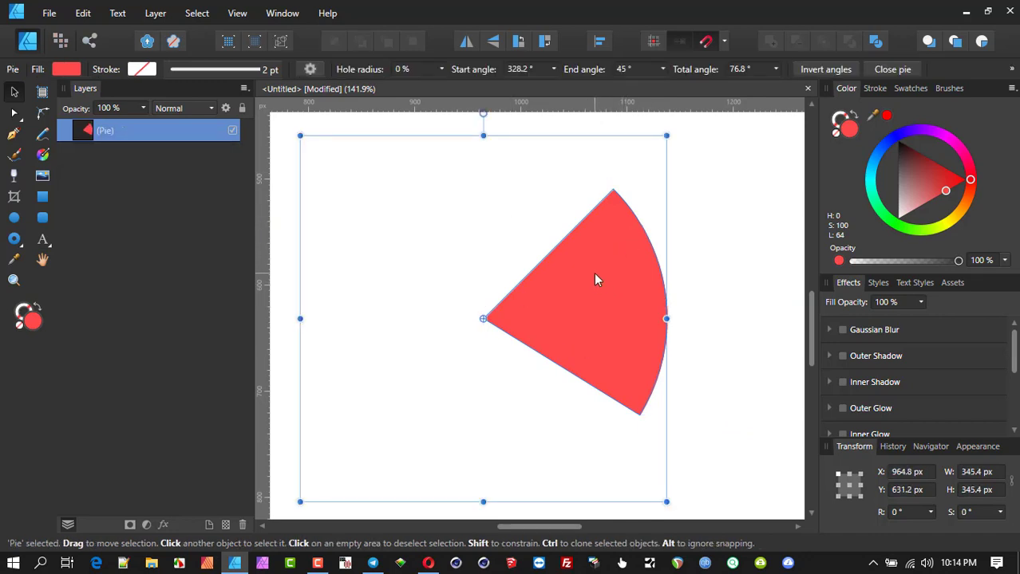
{"action": "right_click", "coordinate": [595, 278]}
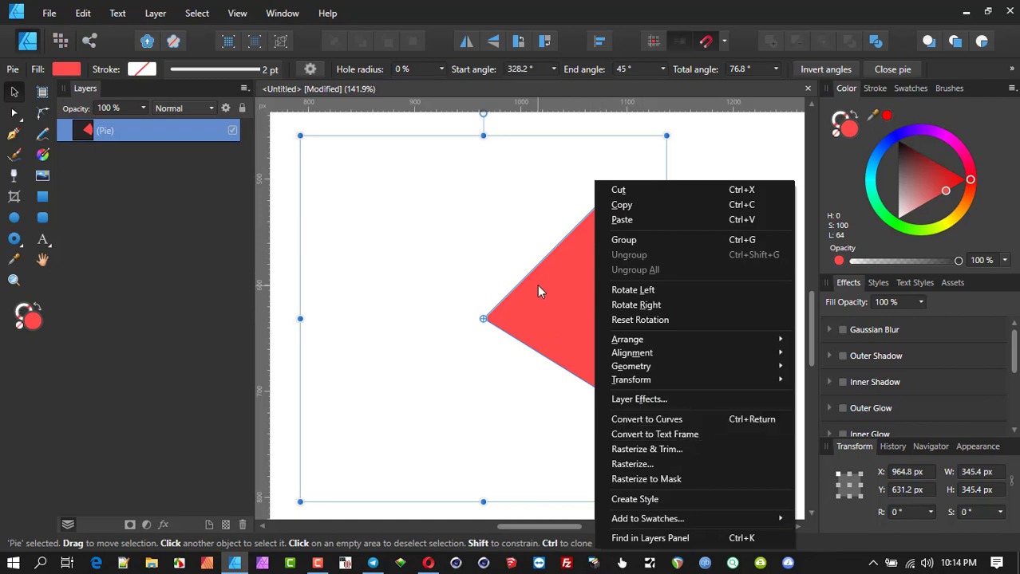
{"action": "key", "text": "Escape"}
{"action": "scroll", "coordinate": [563, 331], "scroll_direction": "left", "scroll_amount": 1}
{"action": "scroll", "coordinate": [563, 331], "scroll_direction": "down", "scroll_amount": 4}
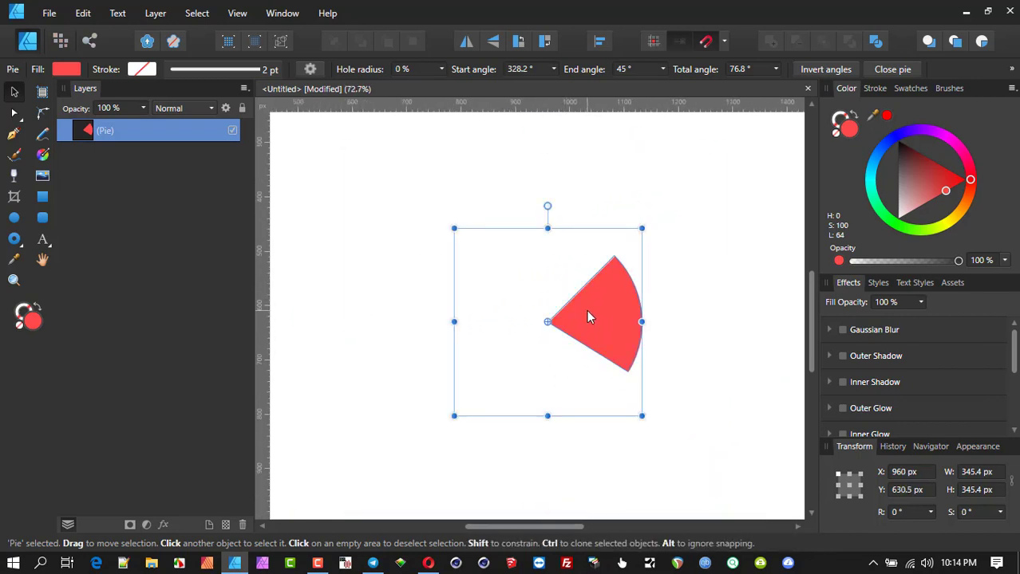
- Fan light-blue wedge copies around the shared tip and turn one blue slice slightly
{"action": "key", "text": "ctrl+j"}
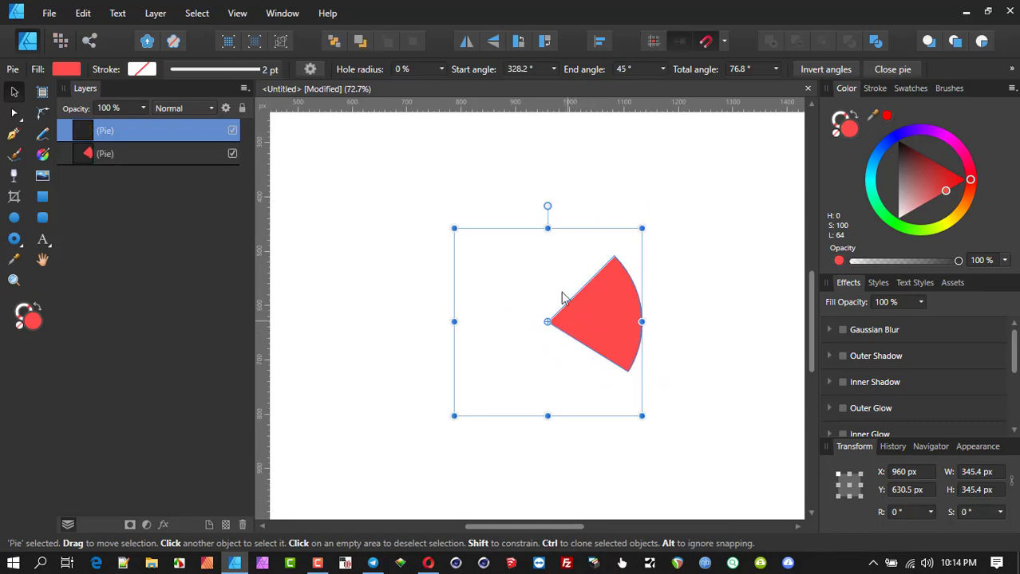
{"action": "left_click_drag", "start_coordinate": [545, 206], "coordinate": [336, 288]}
{"action": "left_click", "coordinate": [872, 163]}
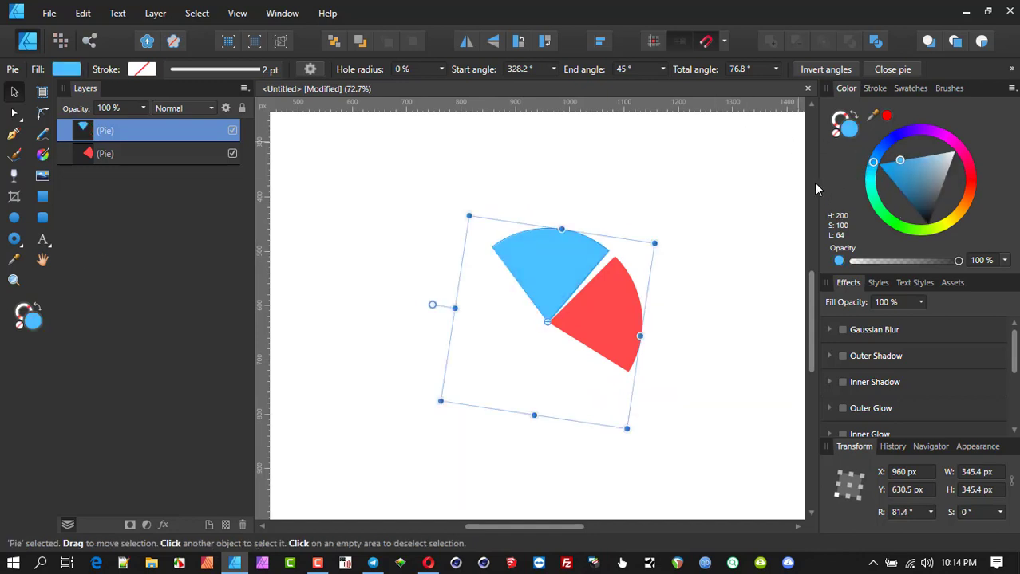
{"action": "key", "text": "ctrl+j"}
{"action": "key", "text": "ctrl+j"}
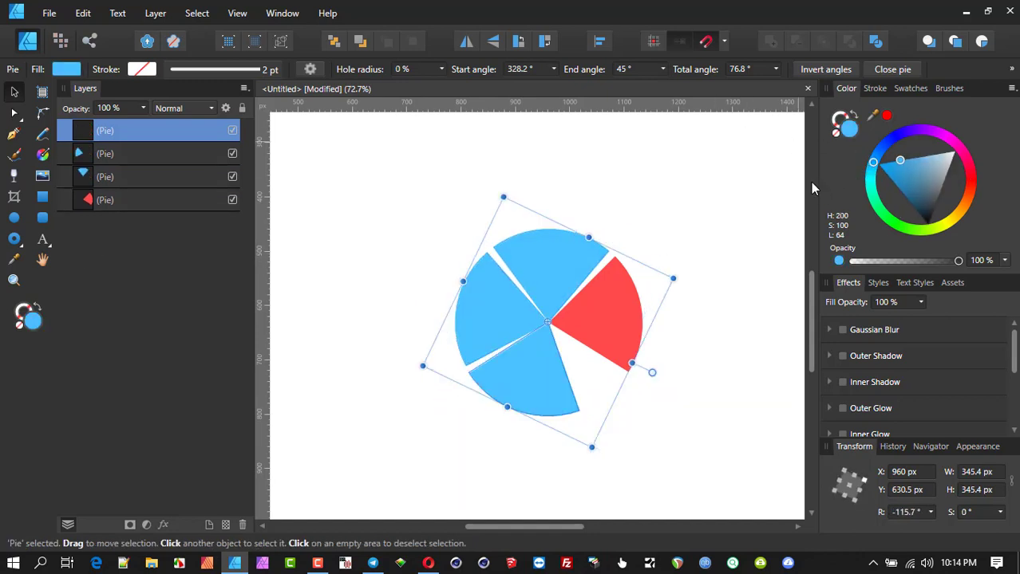
{"action": "scroll", "coordinate": [534, 283], "scroll_direction": "up", "scroll_amount": 3}
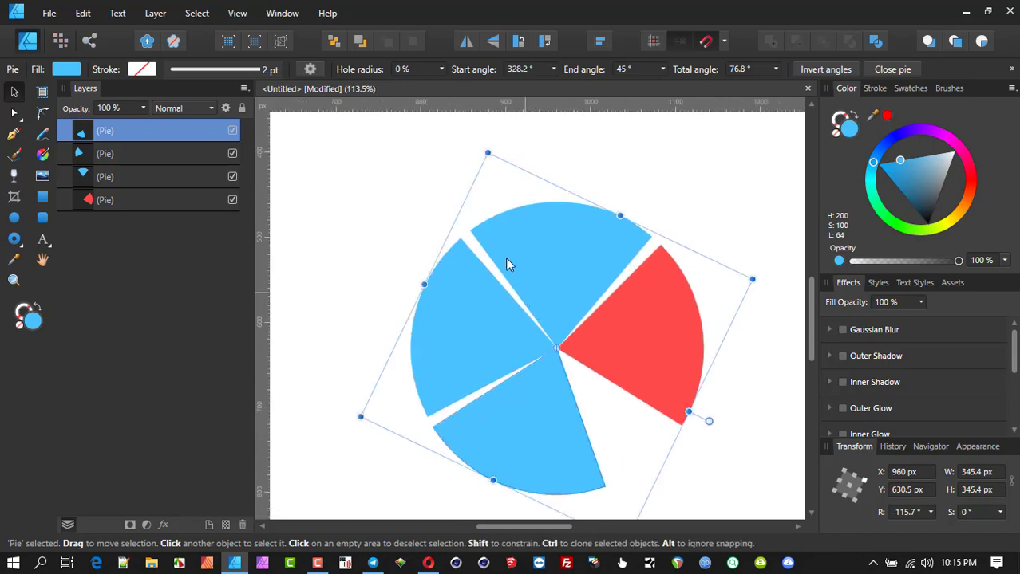
{"action": "left_click", "coordinate": [460, 279]}
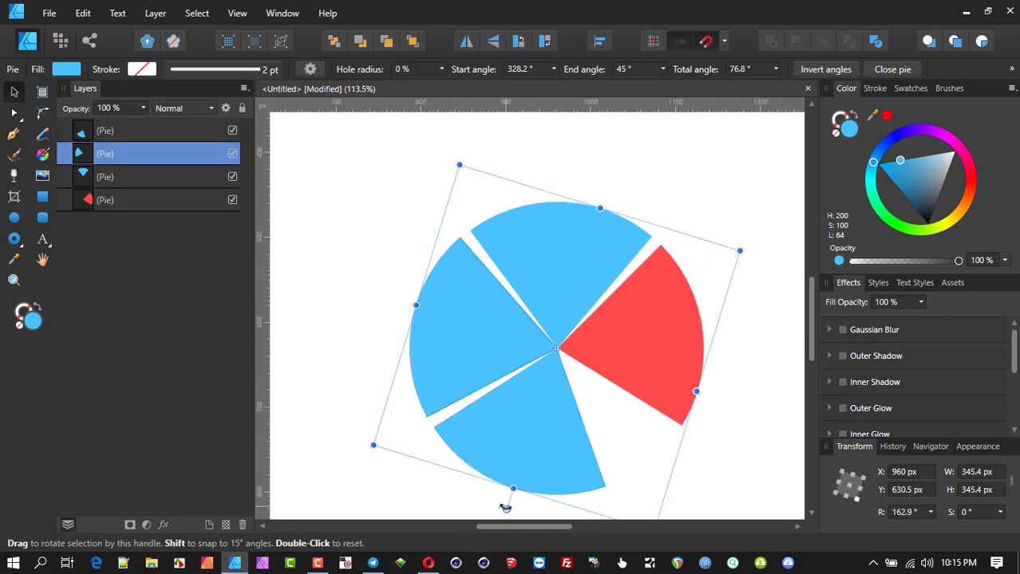
{"action": "left_click_drag", "start_coordinate": [505, 508], "coordinate": [512, 485]}
{"action": "scroll", "coordinate": [534, 402], "scroll_direction": "down", "scroll_amount": 1}
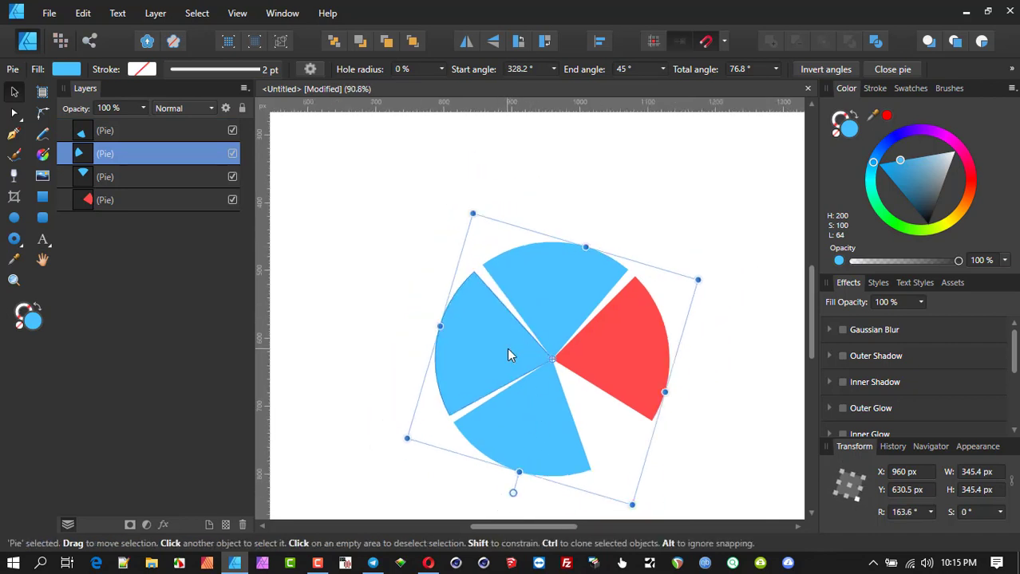
- Delete the left, top and lower blue slices and the red slice, emptying the page
{"action": "key", "text": "Delete"}
{"action": "left_click", "coordinate": [551, 302]}
{"action": "key", "text": "Delete"}
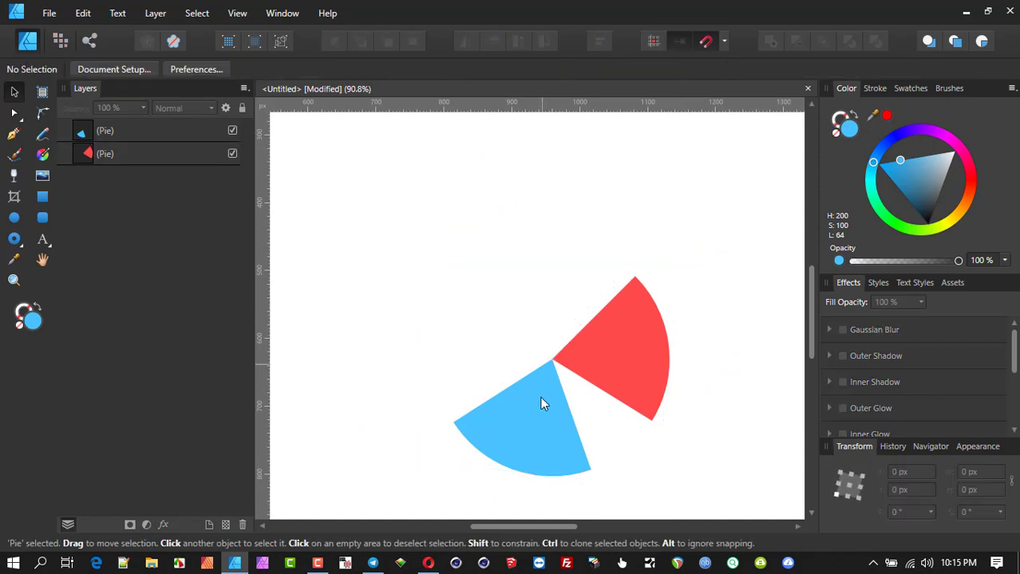
{"action": "left_click", "coordinate": [554, 395]}
{"action": "key", "text": "Delete"}
{"action": "left_click", "coordinate": [603, 334]}
{"action": "key", "text": "Delete"}
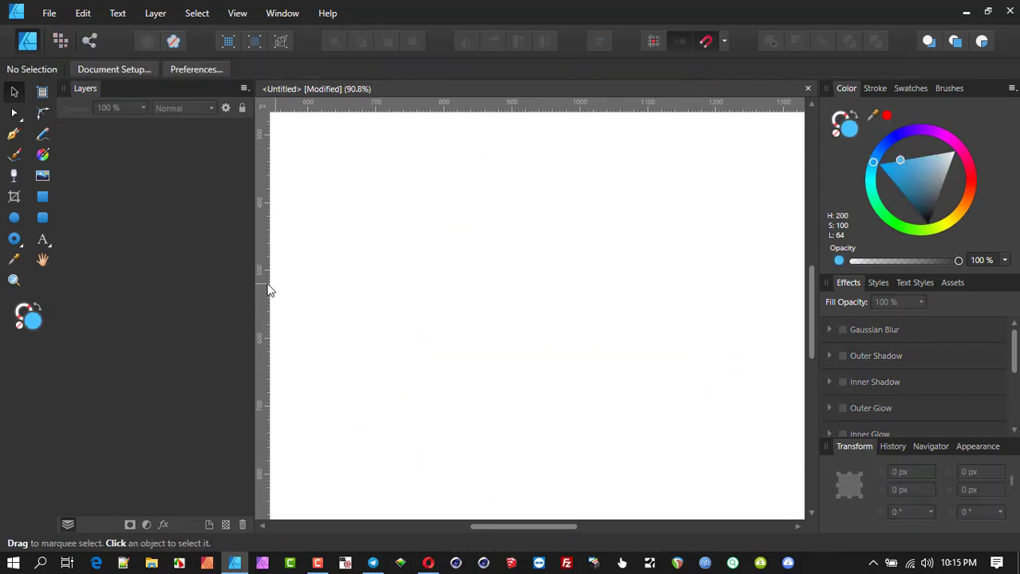
- Draw a light-blue donut near the page centre and nudge it up and left
{"action": "left_click", "coordinate": [13, 239]}
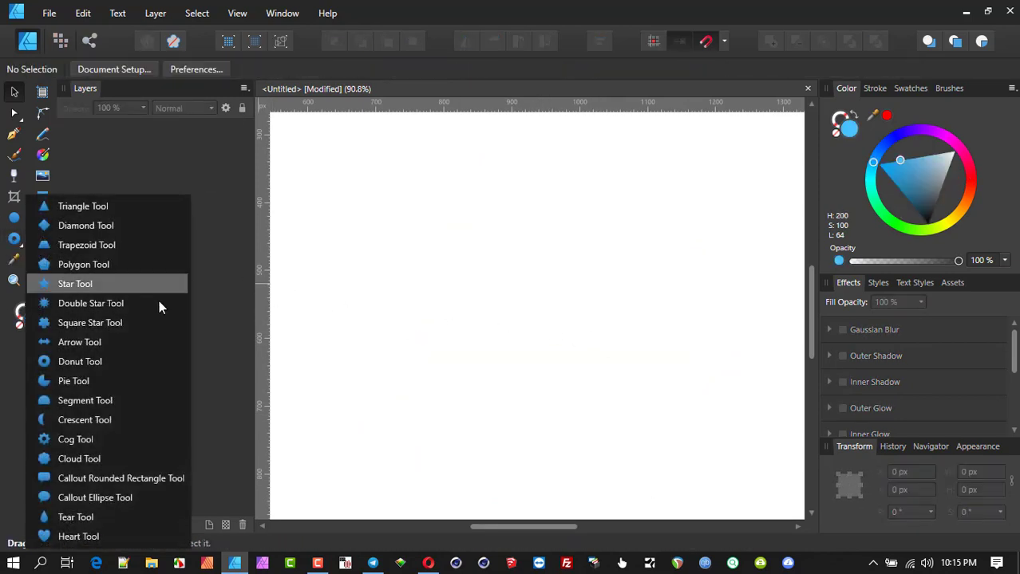
{"action": "left_click", "coordinate": [80, 361]}
{"action": "left_click_drag", "start_coordinate": [463, 217], "coordinate": [714, 469]}
{"action": "key", "text": "v"}
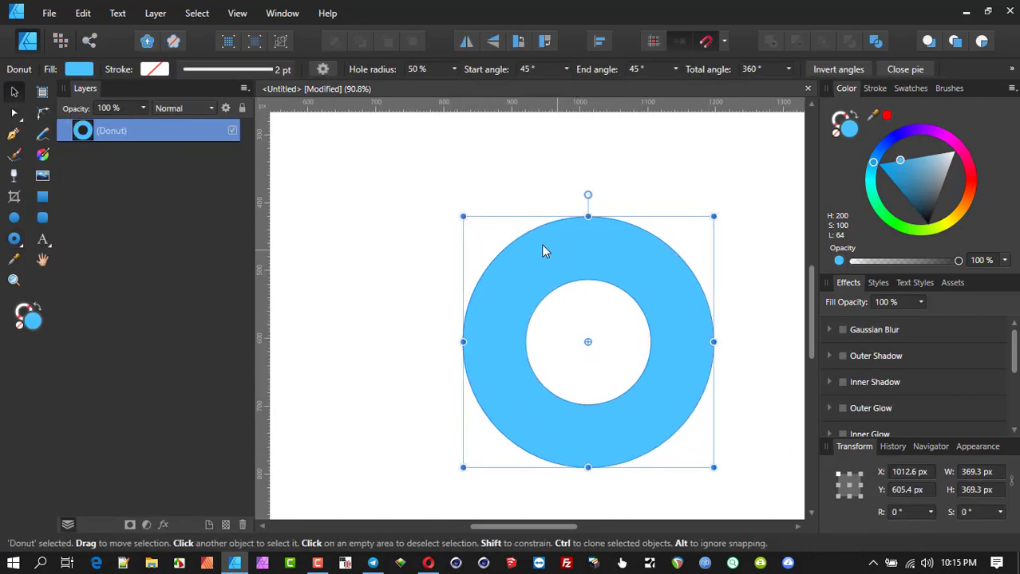
{"action": "left_click_drag", "start_coordinate": [524, 232], "coordinate": [518, 246]}
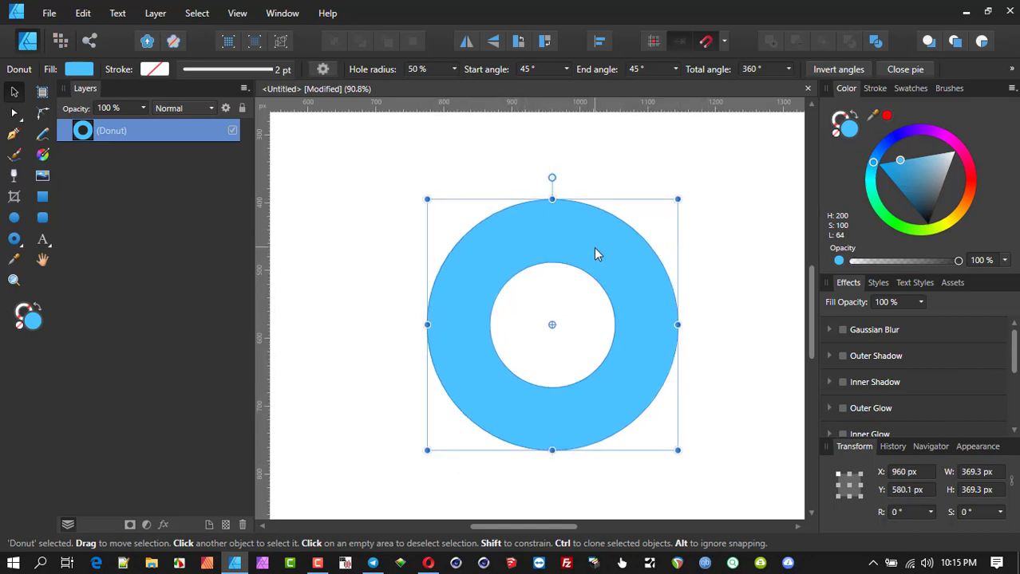
- Close the donut's hole to 0%, leaving a solid 369.3 px circle
{"action": "left_click", "coordinate": [15, 114]}
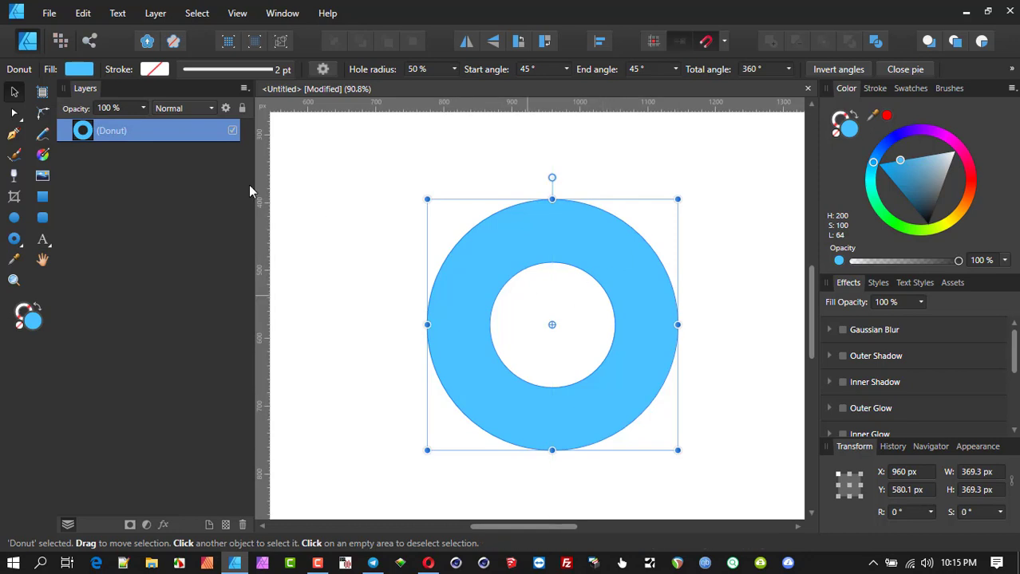
{"action": "left_click", "coordinate": [13, 115]}
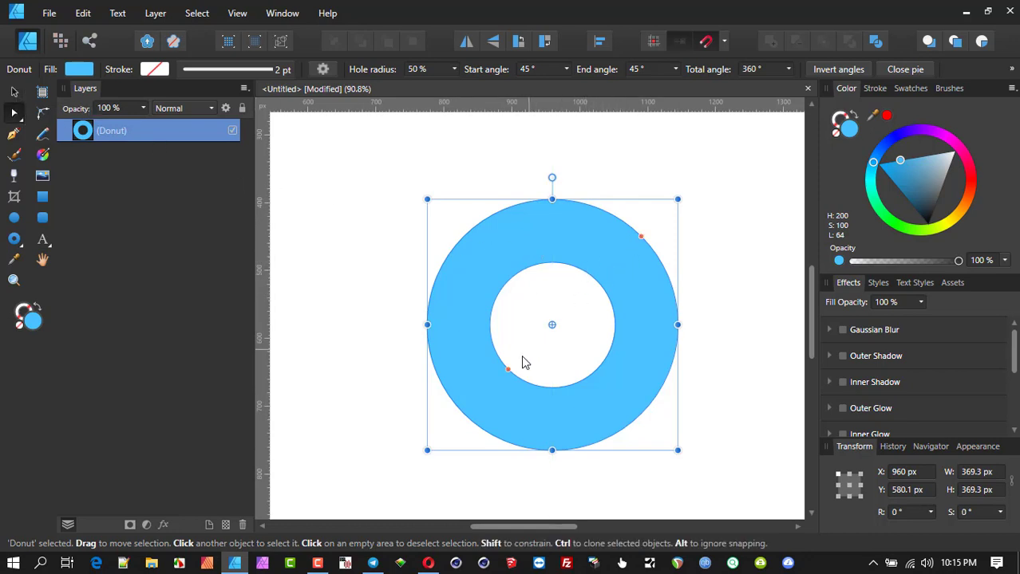
{"action": "left_click_drag", "start_coordinate": [566, 341], "coordinate": [551, 325]}
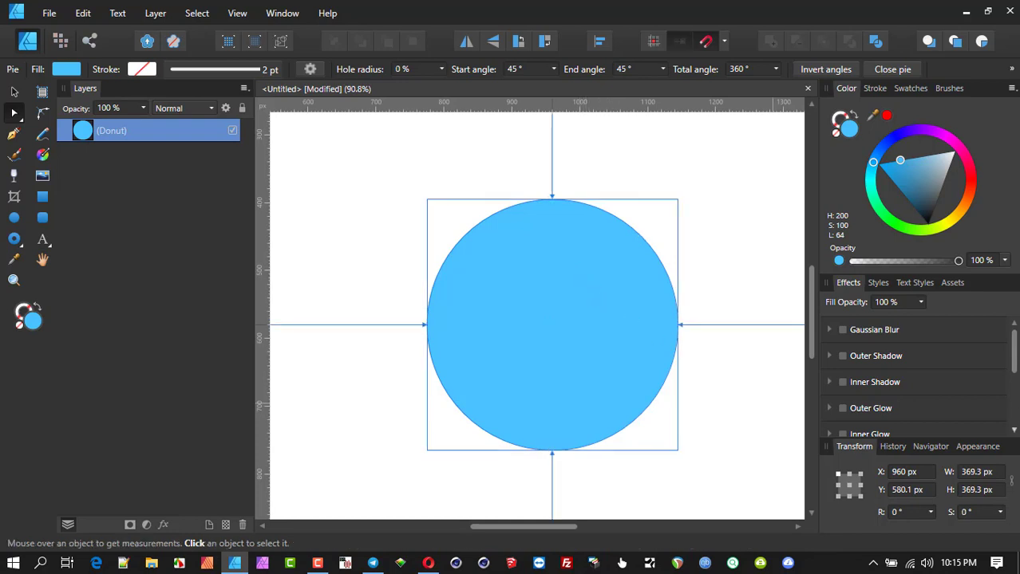
- Duplicate the circle three times, filling the copies red, green and blue
{"action": "key", "text": "ctrl+j"}
{"action": "left_click", "coordinate": [969, 176]}
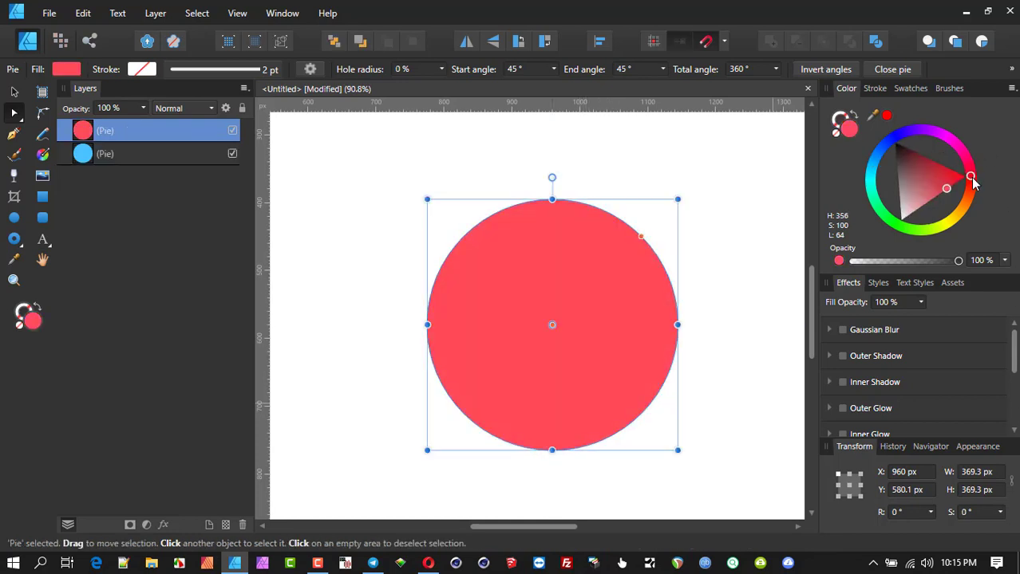
{"action": "key", "text": "ctrl+j"}
{"action": "left_click", "coordinate": [919, 232]}
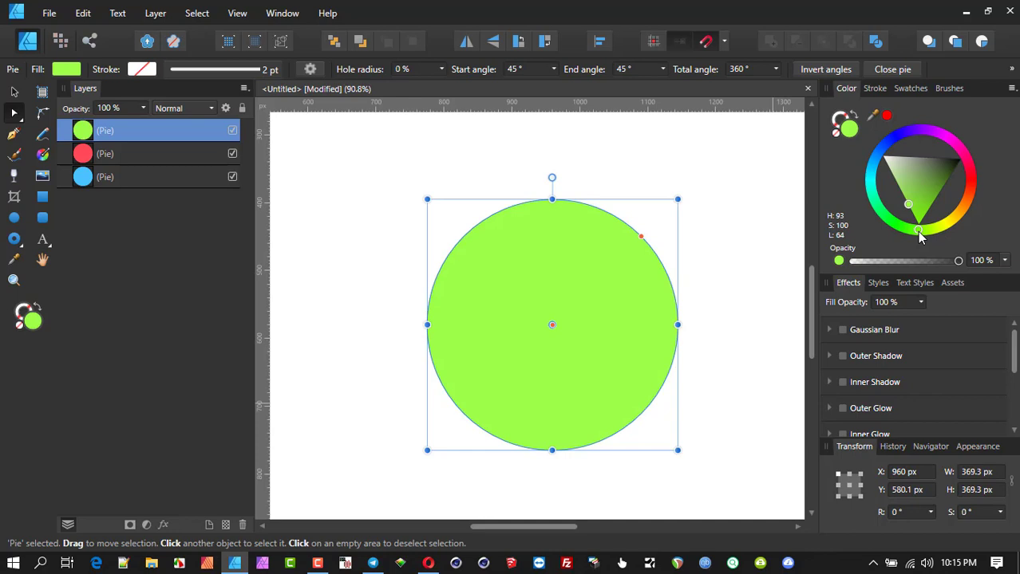
{"action": "key", "text": "ctrl+j"}
{"action": "left_click", "coordinate": [883, 145]}
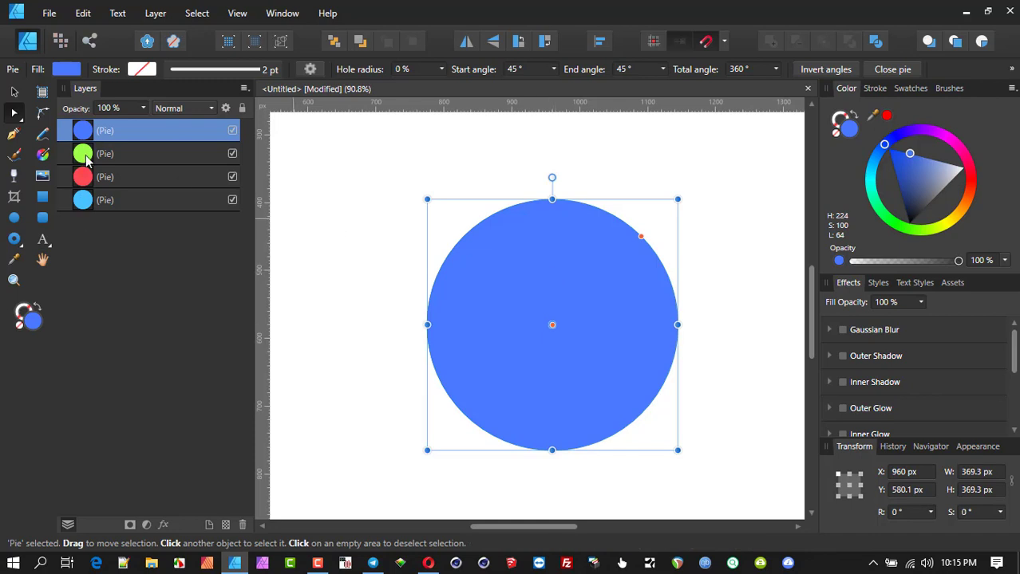
- Check the stacked circles by toggling visibility, then recolour the top one dark purple
{"action": "left_click", "coordinate": [232, 131]}
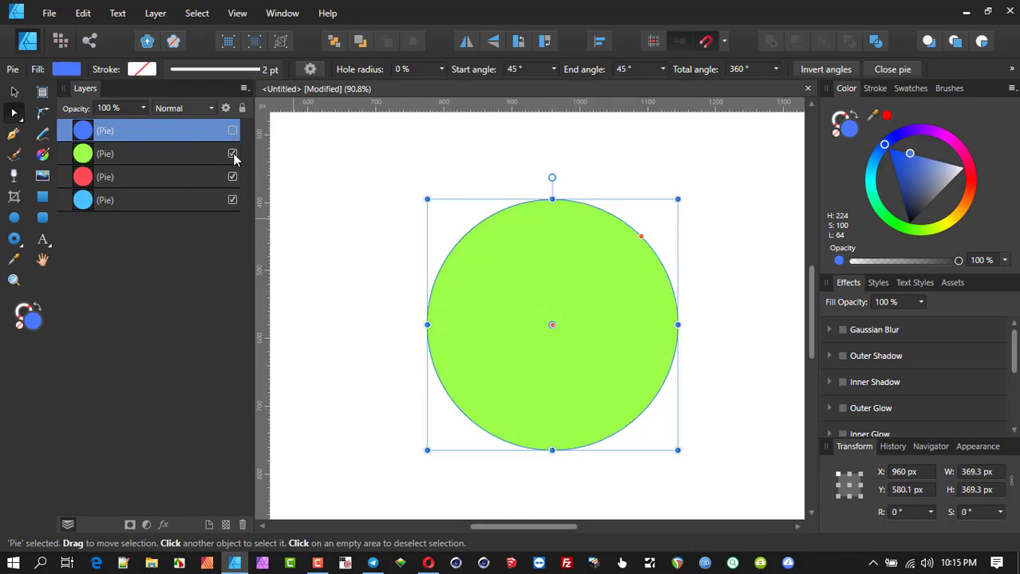
{"action": "left_click", "coordinate": [232, 154]}
{"action": "left_click", "coordinate": [232, 177]}
{"action": "left_click", "coordinate": [233, 131]}
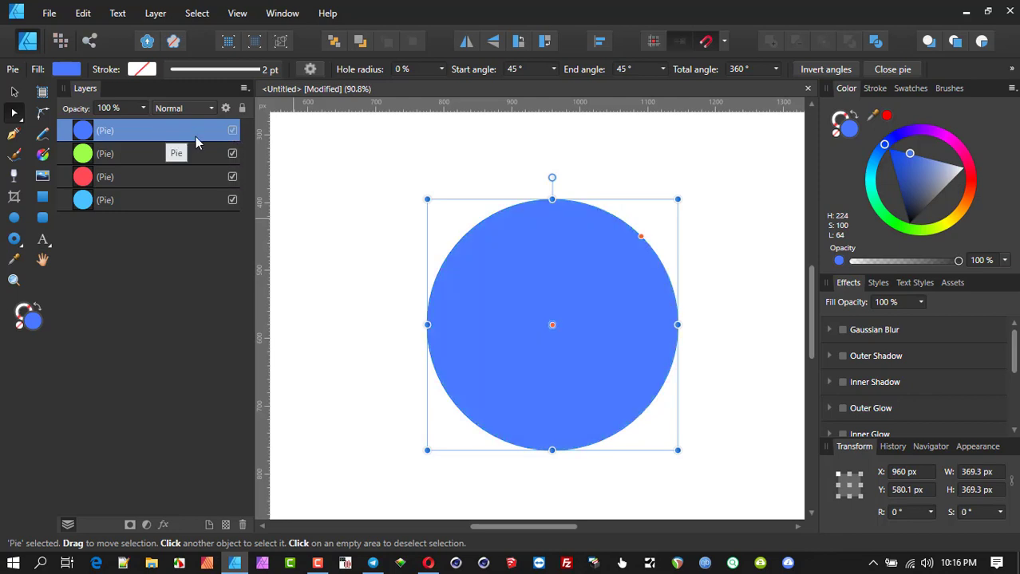
{"action": "left_click", "coordinate": [946, 140]}
{"action": "left_click_drag", "start_coordinate": [947, 141], "coordinate": [923, 157]}
{"action": "left_click", "coordinate": [911, 156]}
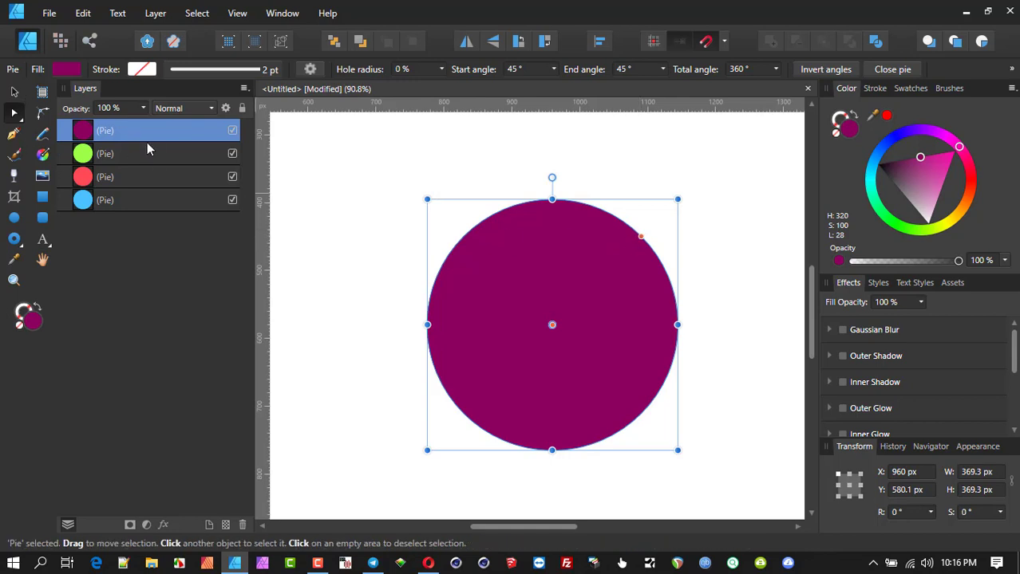
- Trim the magenta, green and red circles into adjacent wedges above the full blue circle
{"action": "left_click", "coordinate": [13, 92]}
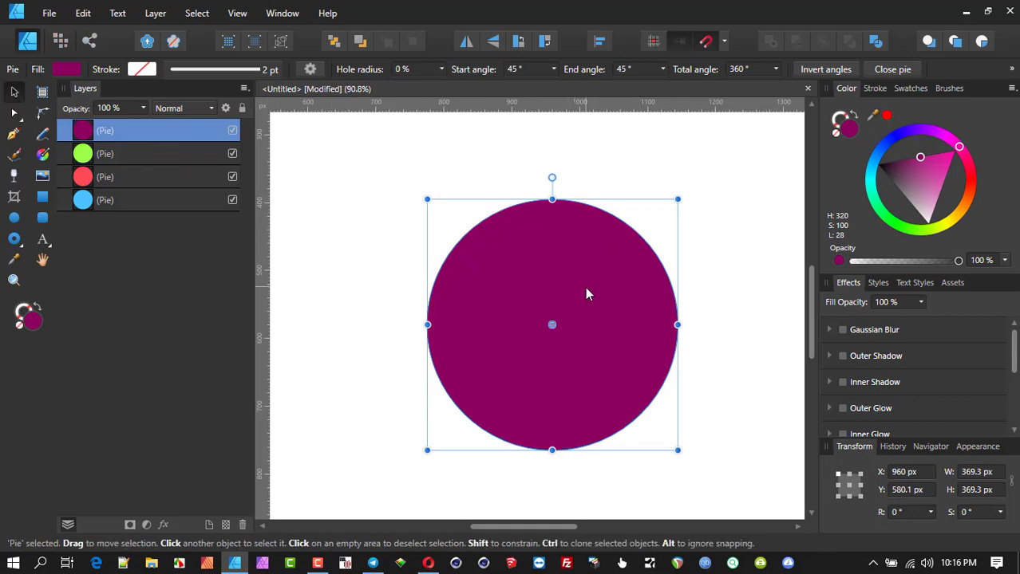
{"action": "left_click", "coordinate": [13, 112]}
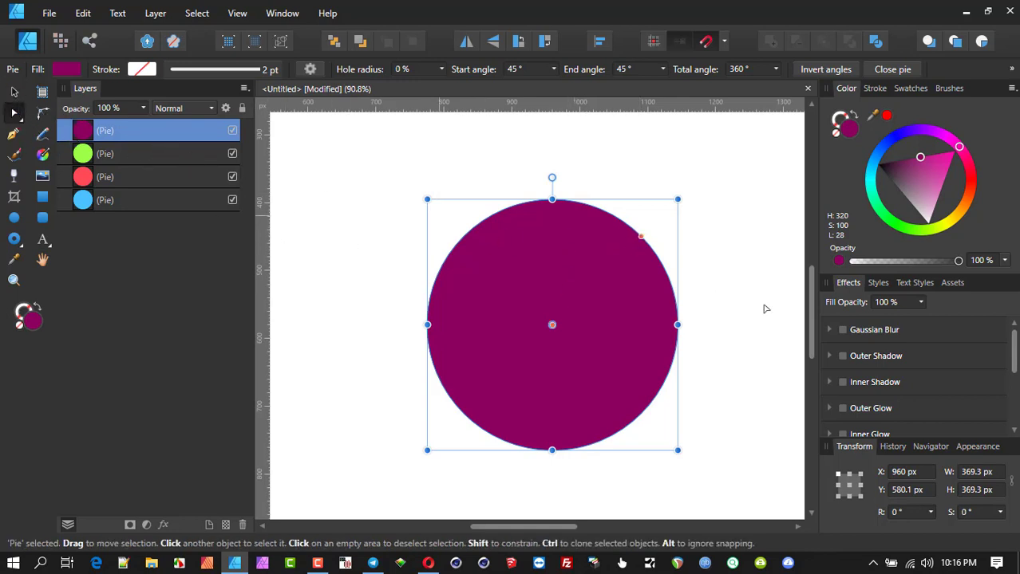
{"action": "left_click_drag", "start_coordinate": [594, 226], "coordinate": [685, 334]}
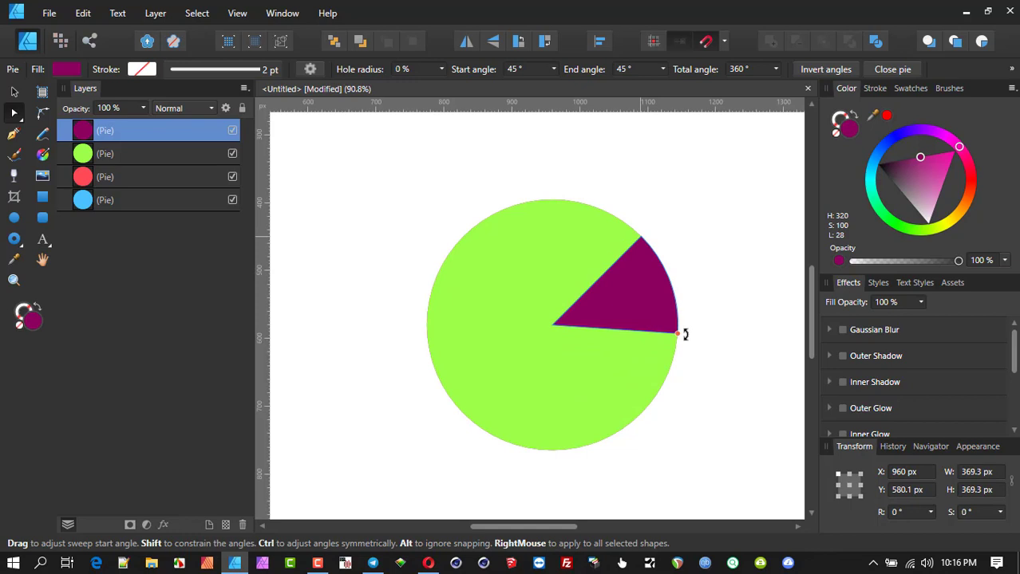
{"action": "key", "text": "v"}
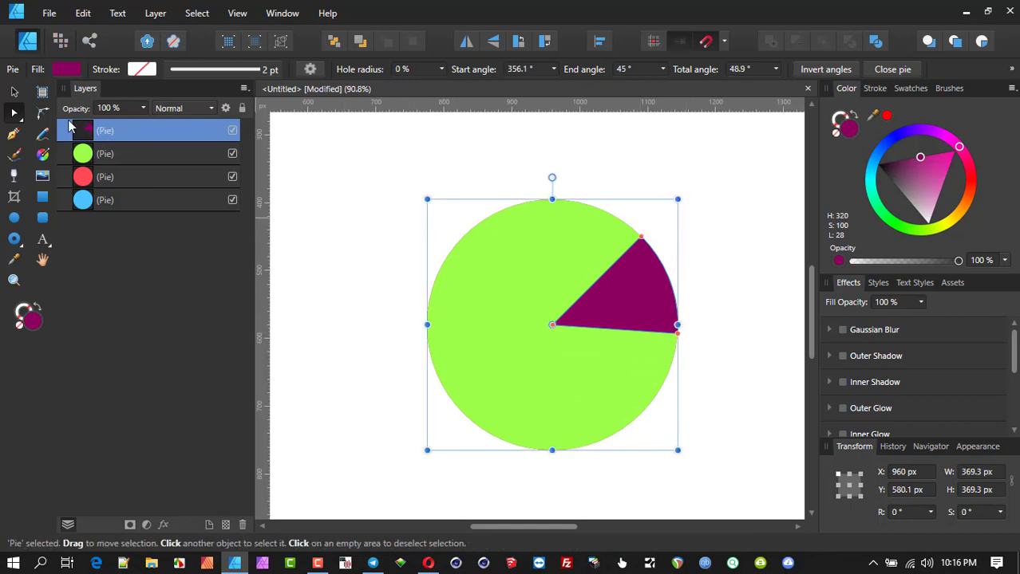
{"action": "left_click", "coordinate": [111, 156]}
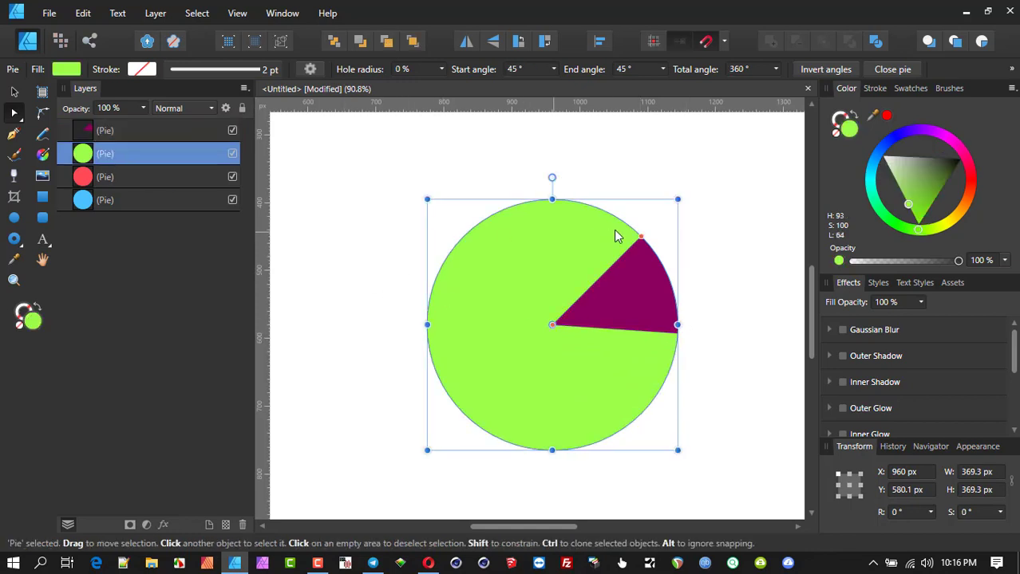
{"action": "left_click_drag", "start_coordinate": [639, 238], "coordinate": [614, 392]}
{"action": "key", "text": "v"}
{"action": "left_click", "coordinate": [135, 178]}
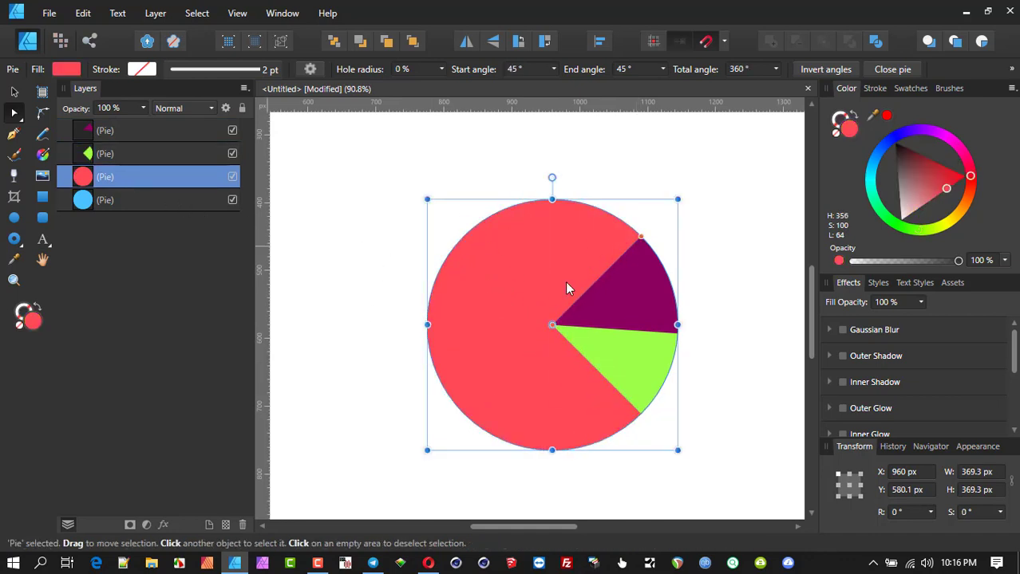
{"action": "left_click_drag", "start_coordinate": [530, 219], "coordinate": [360, 333]}
{"action": "key", "text": "ctrl+z"}
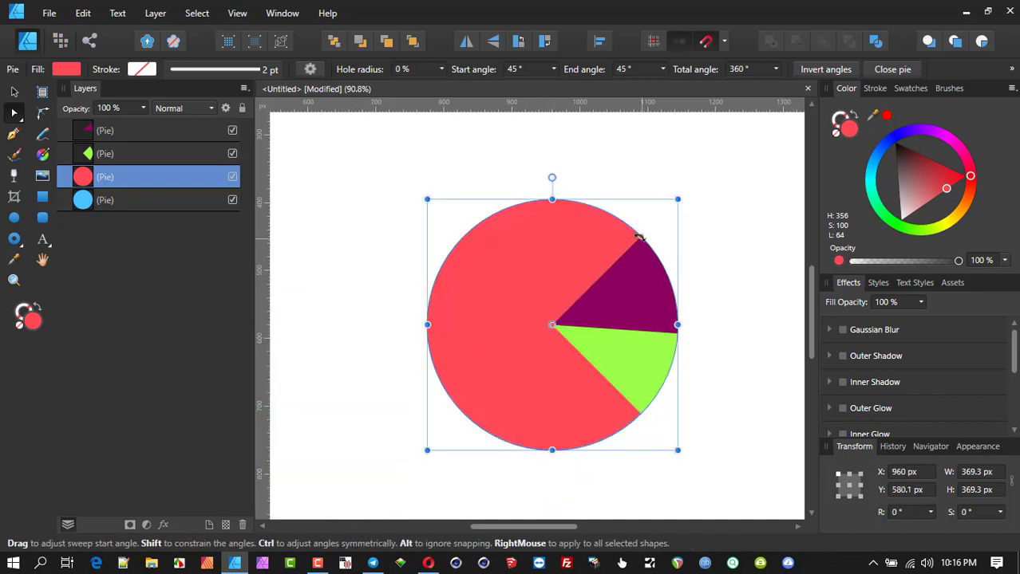
{"action": "left_click_drag", "start_coordinate": [638, 238], "coordinate": [551, 449]}
{"action": "left_click", "coordinate": [118, 199]}
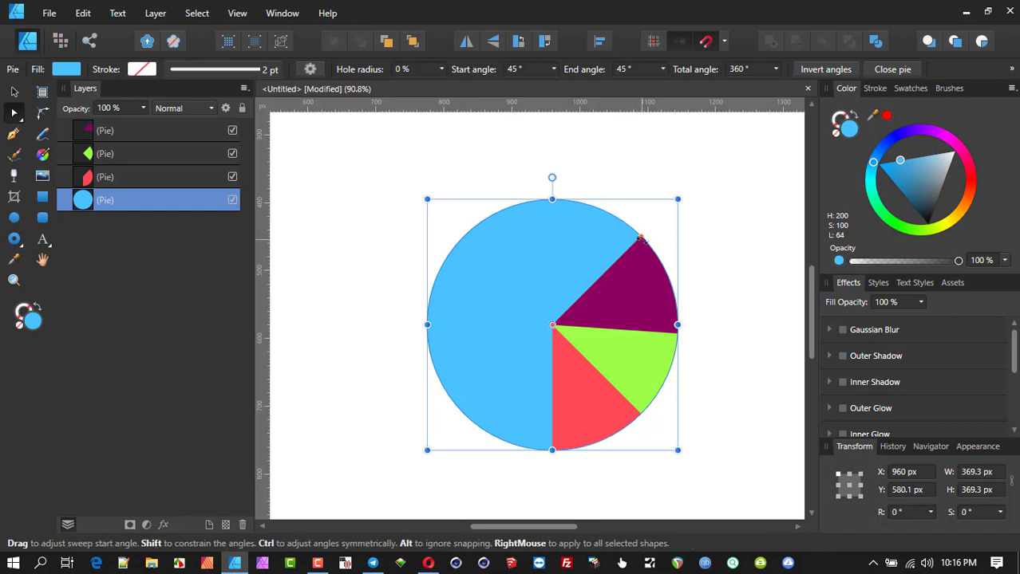
- Cut the blue circle into a lower-left wedge and reshape purple into a top-left wedge
{"action": "left_click_drag", "start_coordinate": [639, 241], "coordinate": [457, 389]}
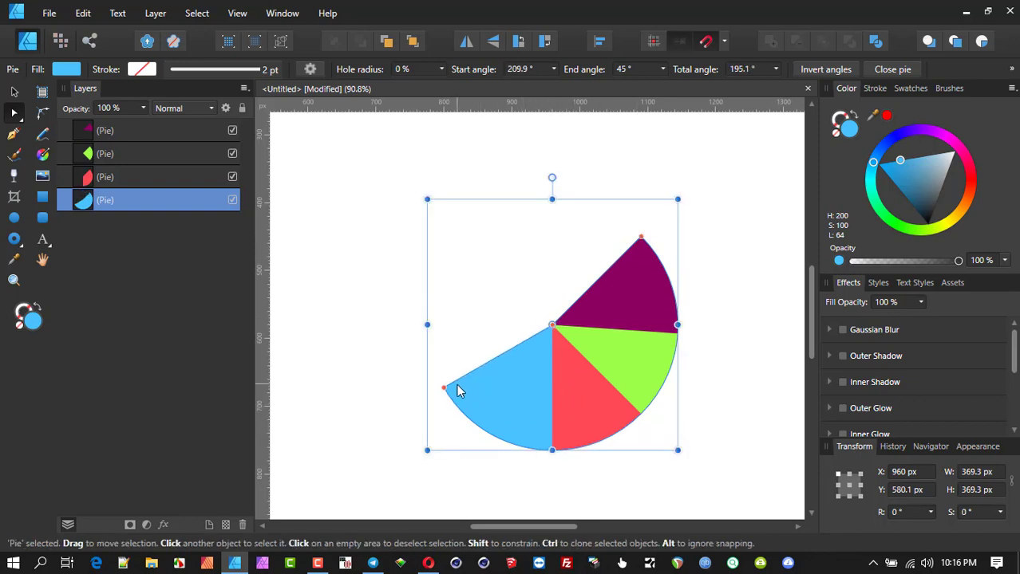
{"action": "left_click_drag", "start_coordinate": [444, 387], "coordinate": [427, 325]}
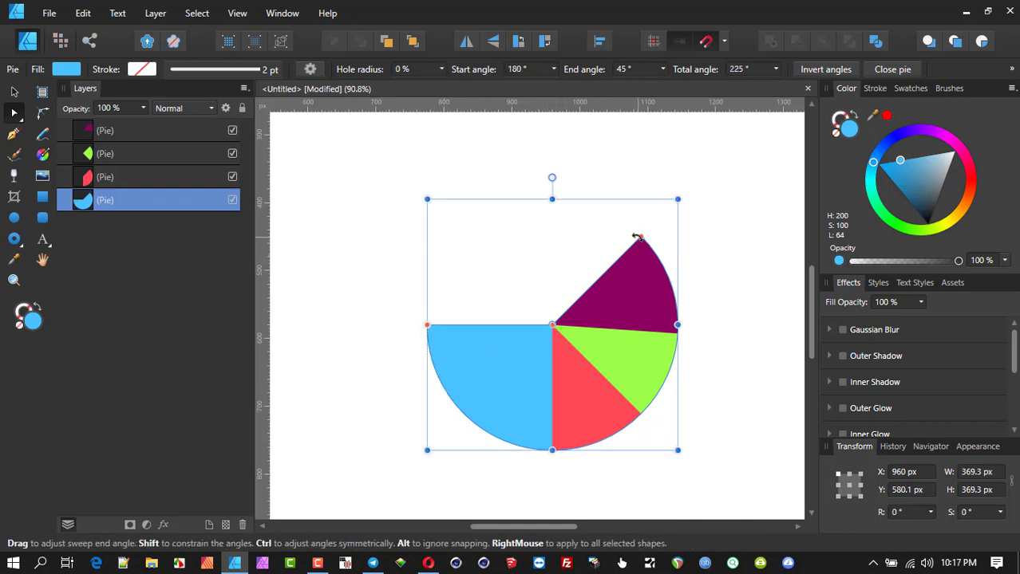
{"action": "left_click_drag", "start_coordinate": [639, 236], "coordinate": [552, 449]}
{"action": "left_click", "coordinate": [587, 394]}
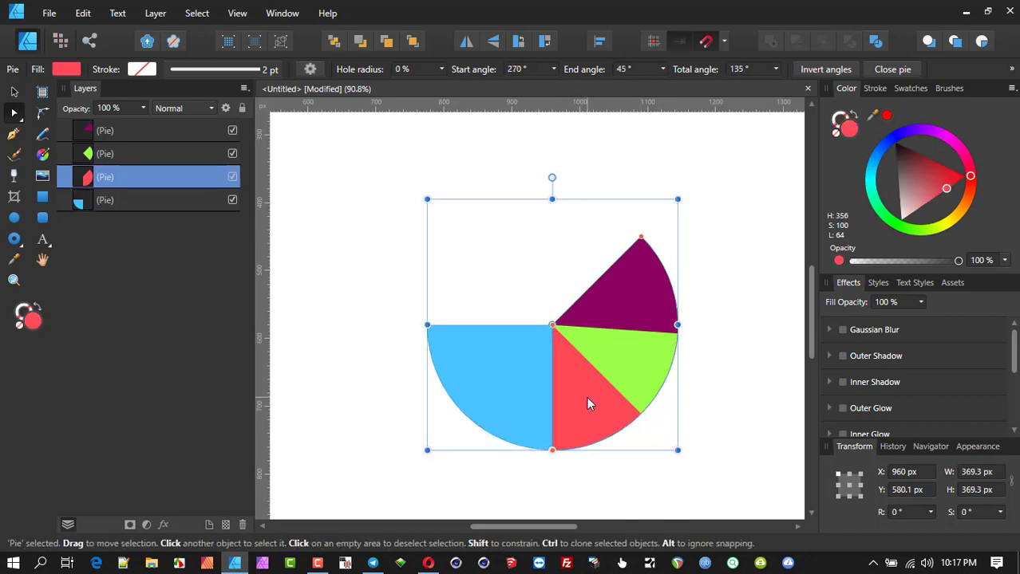
{"action": "left_click", "coordinate": [618, 276]}
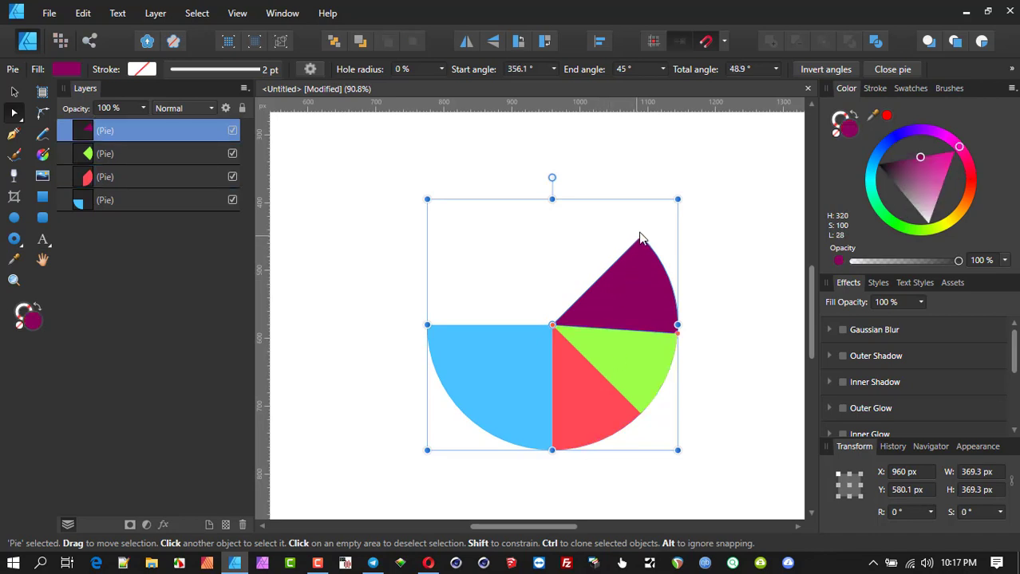
{"action": "left_click_drag", "start_coordinate": [641, 237], "coordinate": [427, 325]}
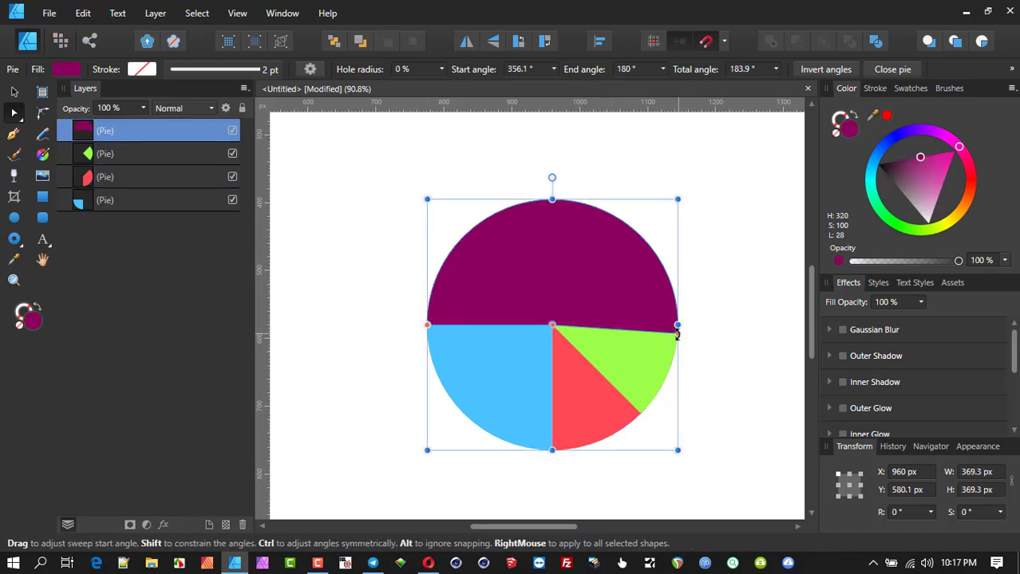
{"action": "left_click_drag", "start_coordinate": [677, 327], "coordinate": [485, 221]}
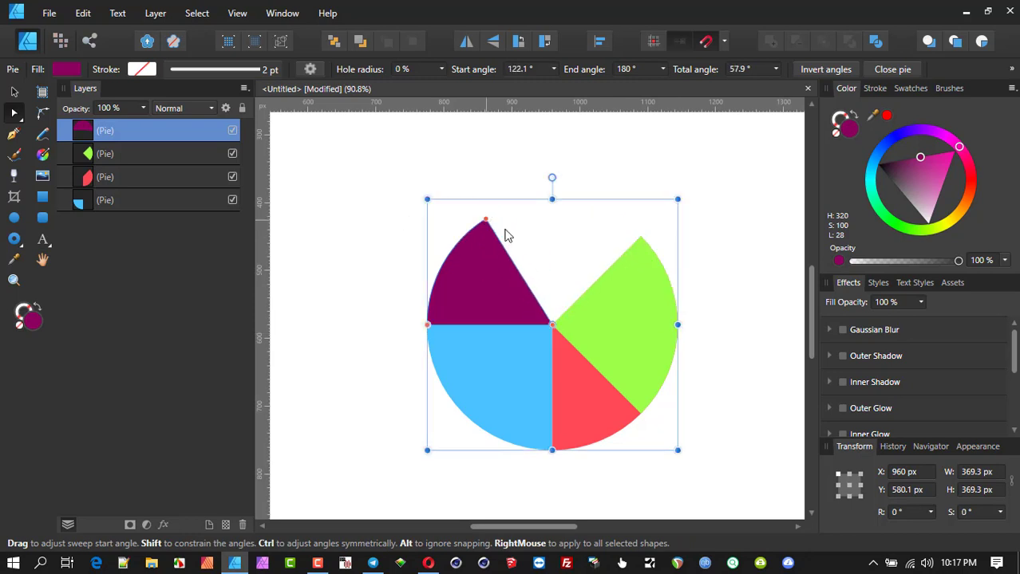
- Reshape the green slice to span 131.3°, from 351.3° to 122.6°, meeting the red slice
{"action": "left_click", "coordinate": [643, 301]}
{"action": "left_click_drag", "start_coordinate": [641, 236], "coordinate": [483, 216]}
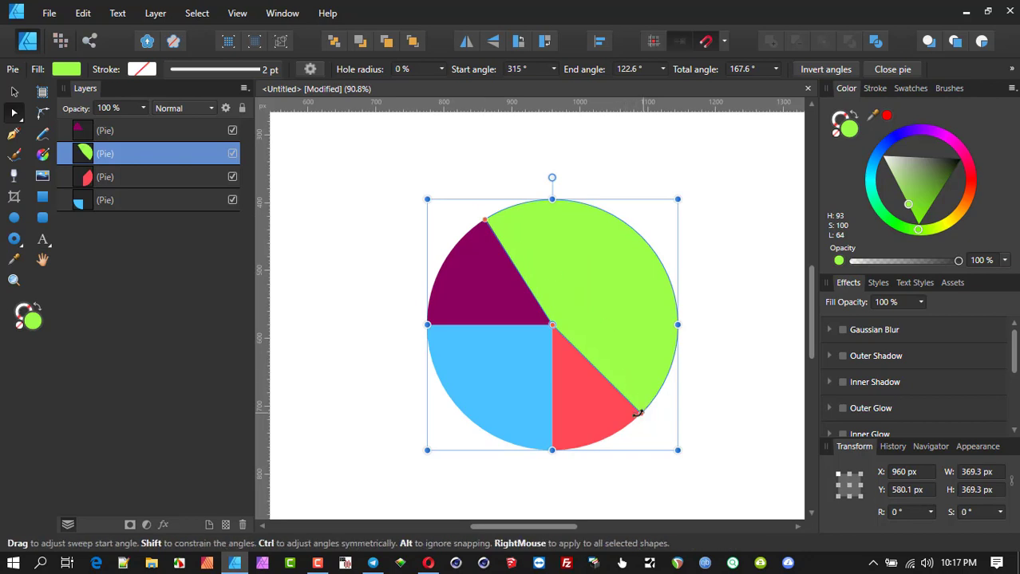
{"action": "left_click_drag", "start_coordinate": [638, 414], "coordinate": [648, 340]}
{"action": "left_click", "coordinate": [645, 245]}
{"action": "left_click", "coordinate": [620, 222]}
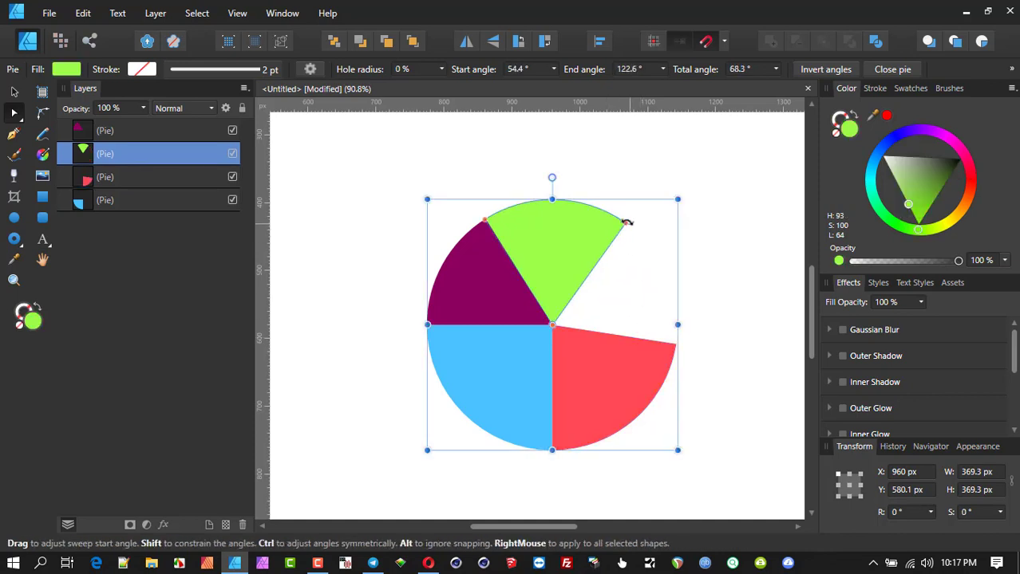
{"action": "left_click_drag", "start_coordinate": [619, 223], "coordinate": [676, 343]}
- Open then close holes in the green and purple slices, restoring solid wedges
{"action": "left_click_drag", "start_coordinate": [552, 323], "coordinate": [591, 279]}
{"action": "left_click", "coordinate": [535, 310]}
{"action": "left_click_drag", "start_coordinate": [552, 324], "coordinate": [570, 337]}
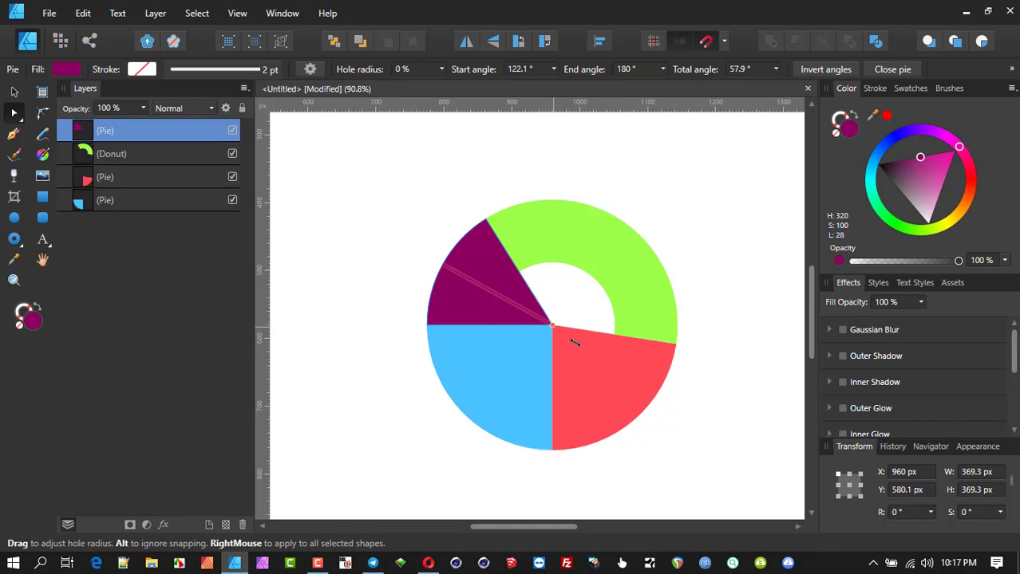
{"action": "left_click", "coordinate": [589, 249]}
{"action": "left_click_drag", "start_coordinate": [583, 278], "coordinate": [552, 325]}
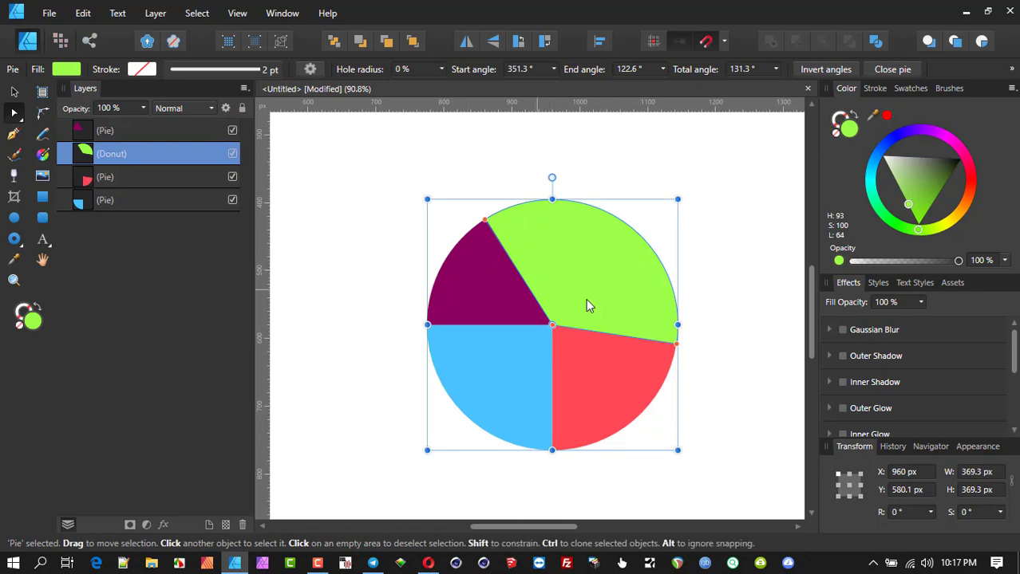
- Give the green slice a white outline
{"action": "left_click", "coordinate": [836, 124]}
{"action": "mouse_move", "coordinate": [888, 181]}
{"action": "left_mouse_down"}
{"action": "mouse_move", "coordinate": [884, 246]}
{"action": "mouse_move", "coordinate": [836, 281]}
{"action": "left_mouse_up"}
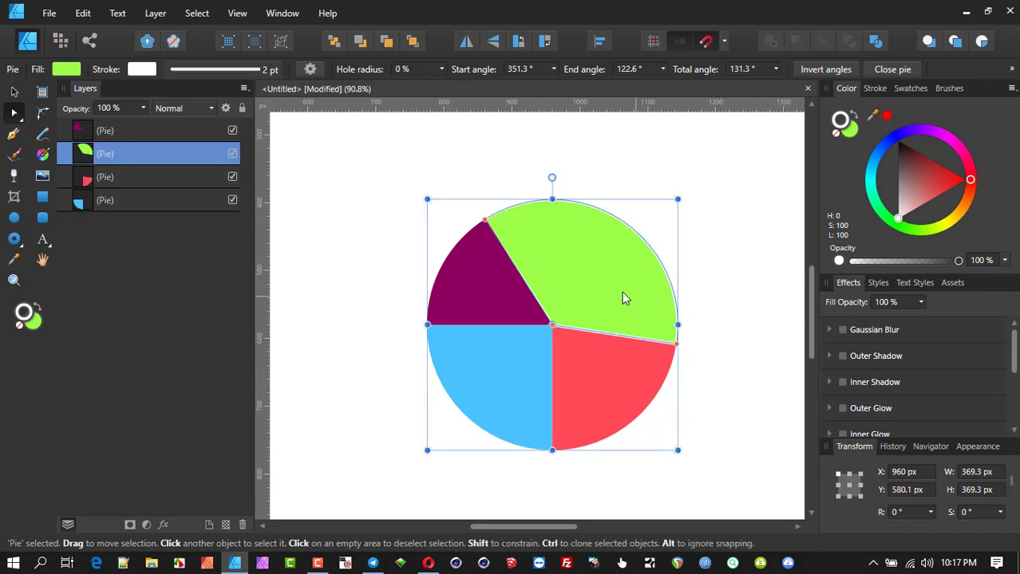
{"action": "scroll", "coordinate": [574, 253], "scroll_direction": "up", "scroll_amount": 3}
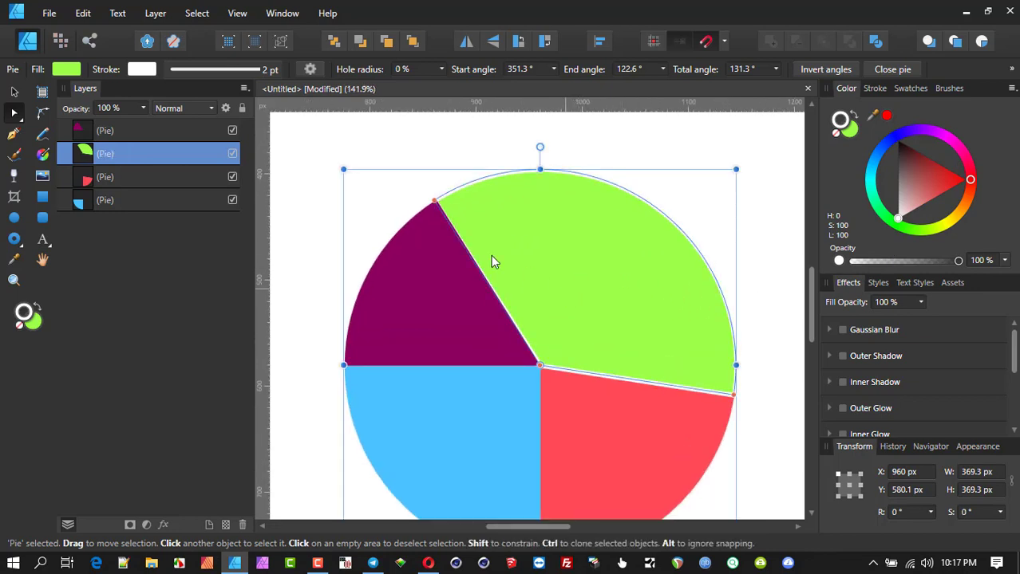
{"action": "mouse_move", "coordinate": [432, 200]}
{"action": "left_mouse_down"}
{"action": "mouse_move", "coordinate": [448, 195]}
{"action": "mouse_move", "coordinate": [438, 197]}
{"action": "left_mouse_up"}
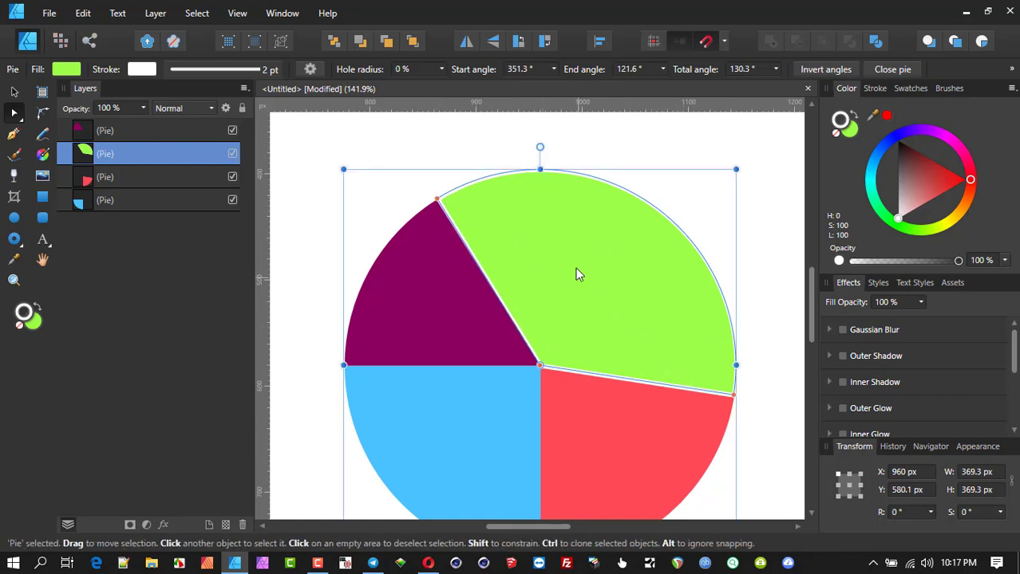
{"action": "left_click_drag", "start_coordinate": [576, 211], "coordinate": [564, 280]}
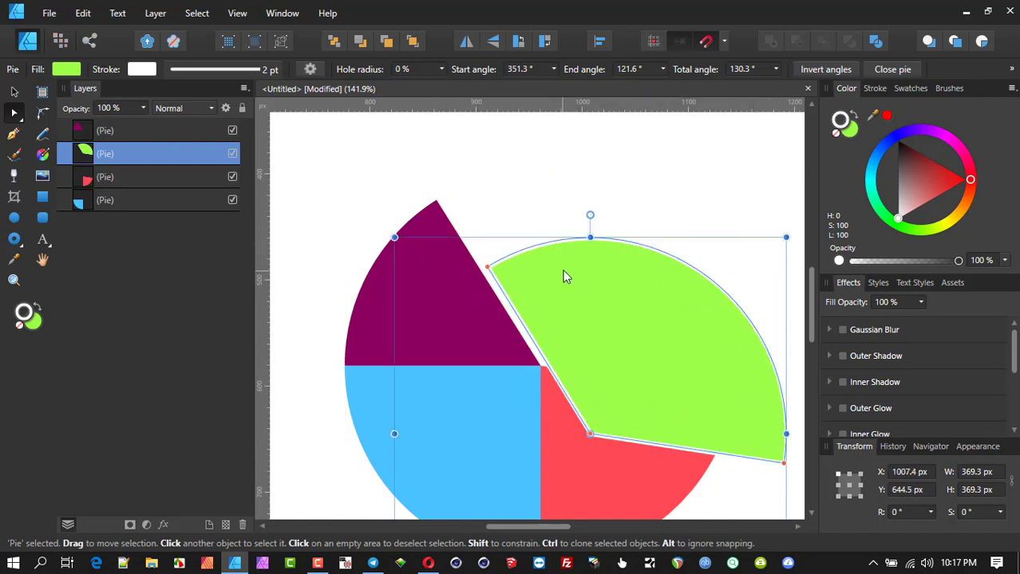
{"action": "key", "text": "ctrl+z"}
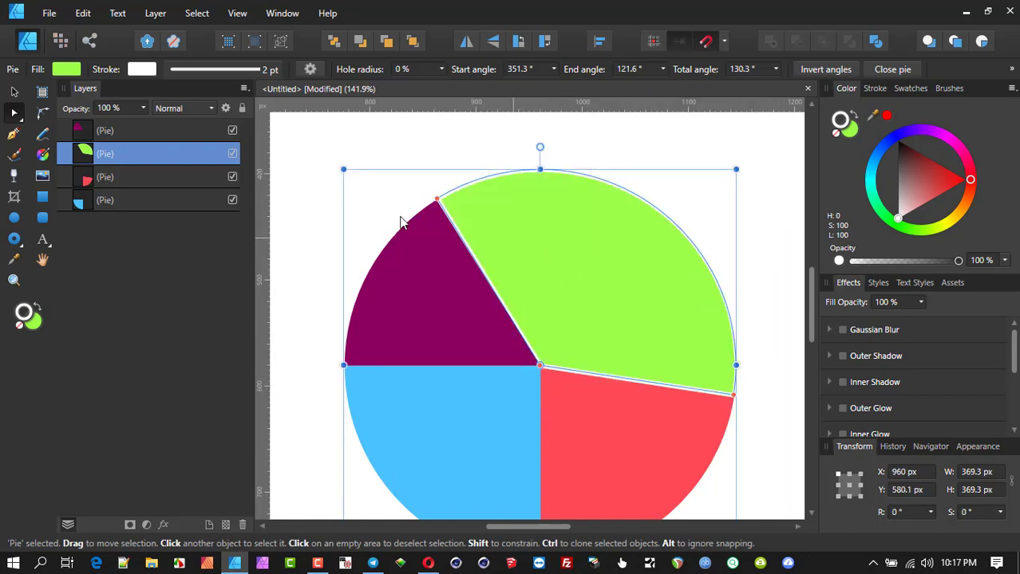
- Bring the green slice to the front and give the purple slice a white outline
{"action": "left_click", "coordinate": [410, 41]}
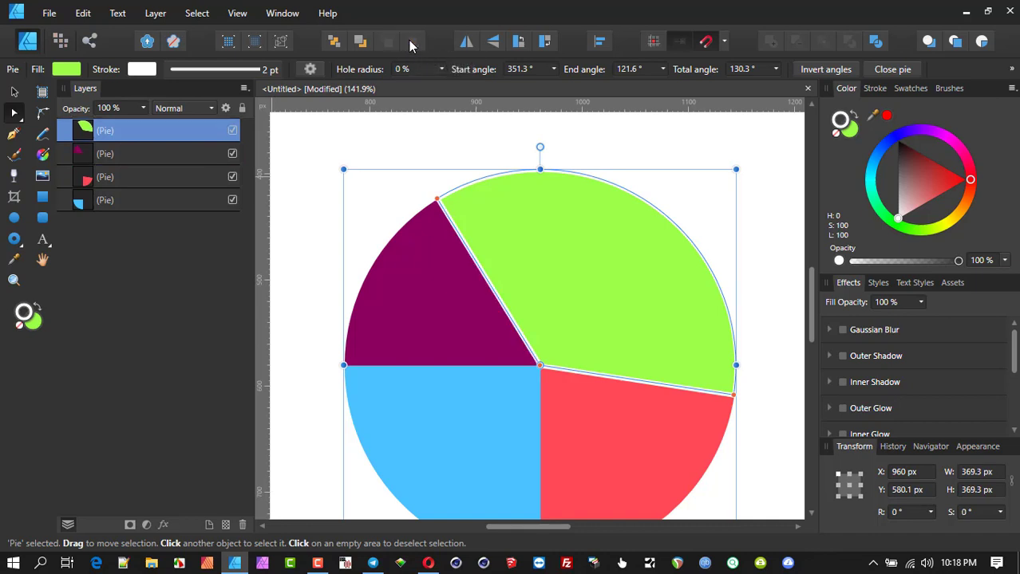
{"action": "left_click", "coordinate": [753, 216]}
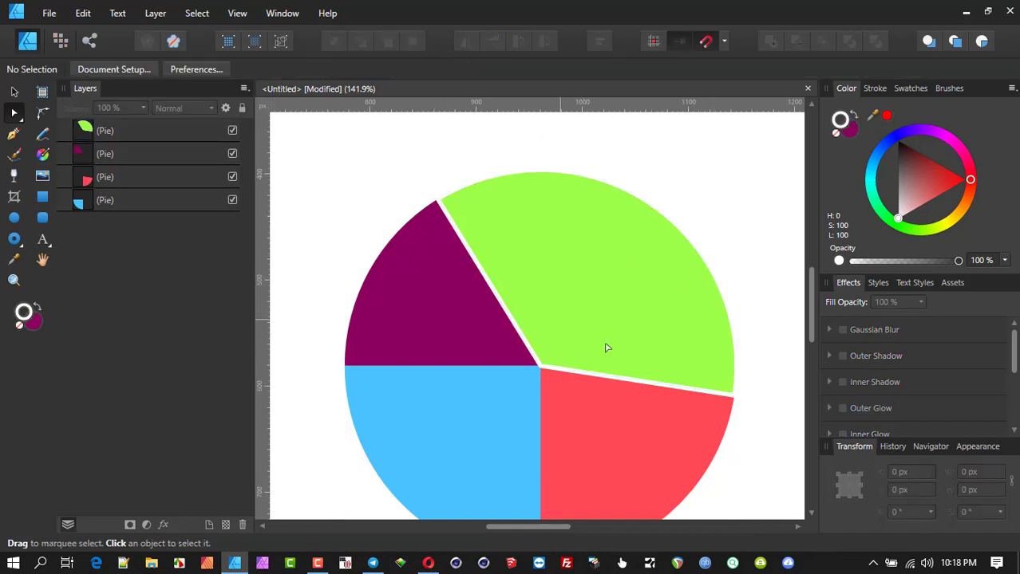
{"action": "left_click", "coordinate": [446, 316]}
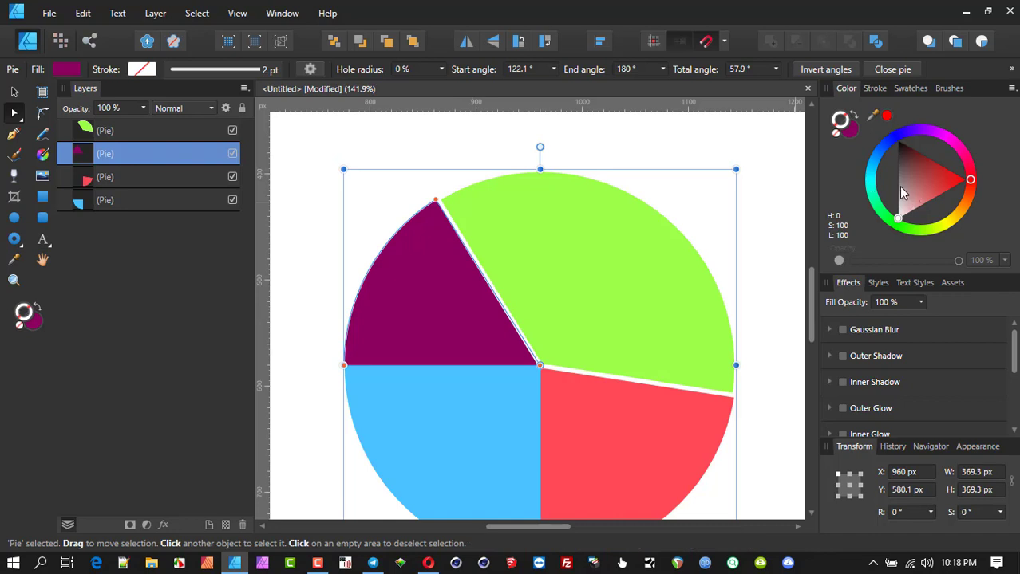
{"action": "left_click_drag", "start_coordinate": [918, 166], "coordinate": [868, 264]}
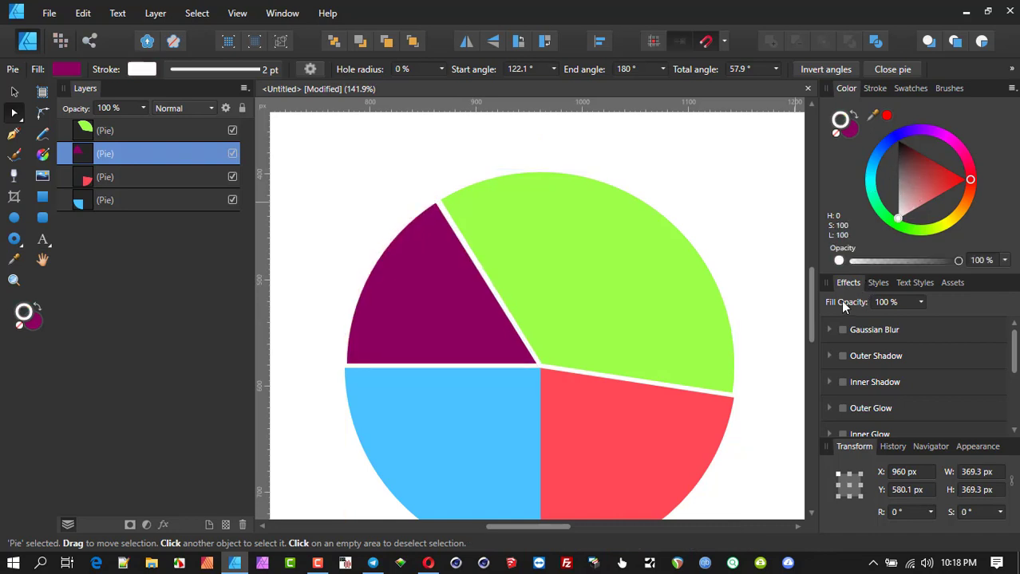
- Lay a linear light-to-dark green gradient across the green slice
{"action": "left_click", "coordinate": [609, 261]}
{"action": "scroll", "coordinate": [672, 280], "scroll_direction": "down", "scroll_amount": 3}
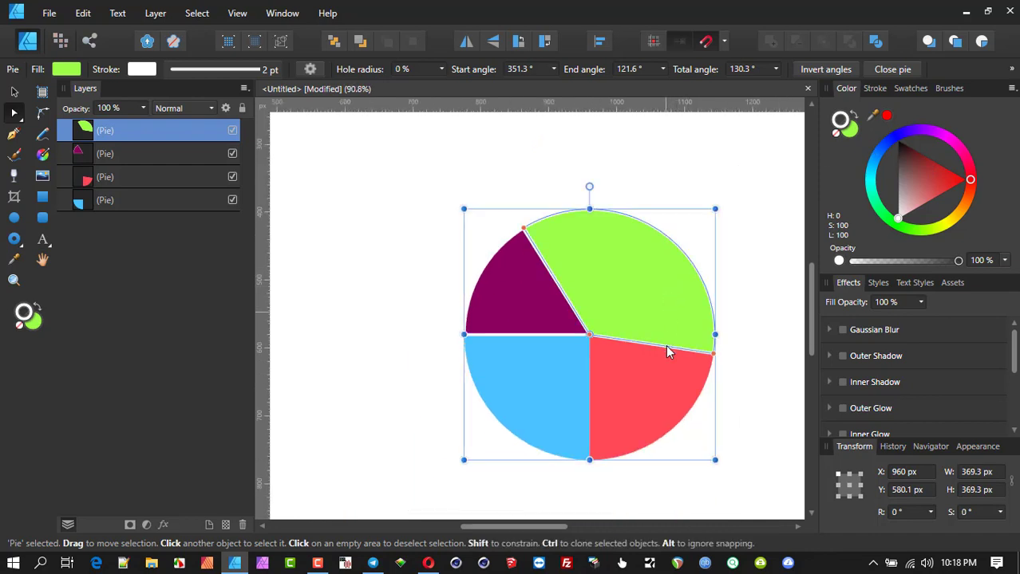
{"action": "scroll", "coordinate": [648, 281], "scroll_direction": "up", "scroll_amount": 3}
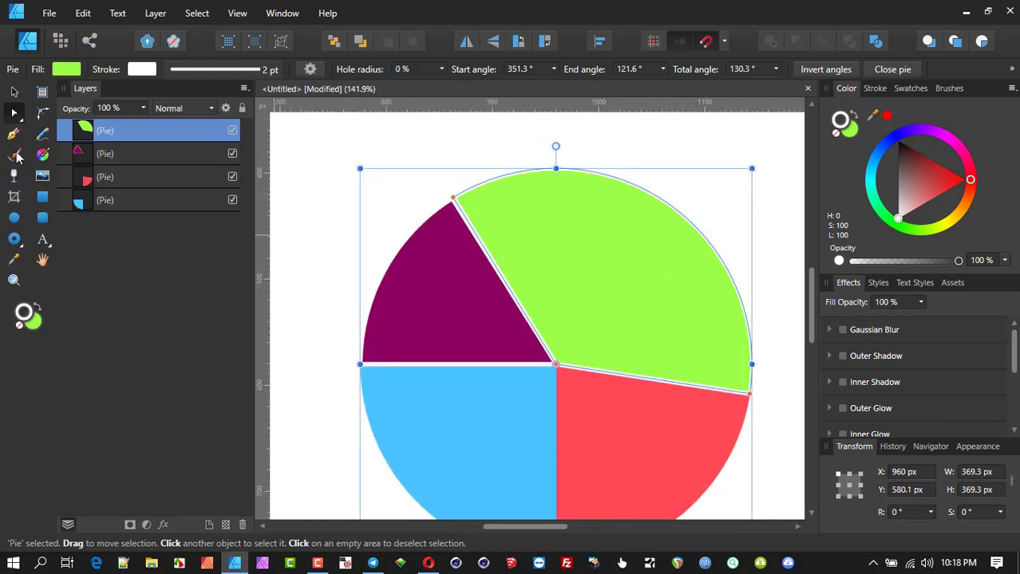
{"action": "left_click", "coordinate": [43, 157]}
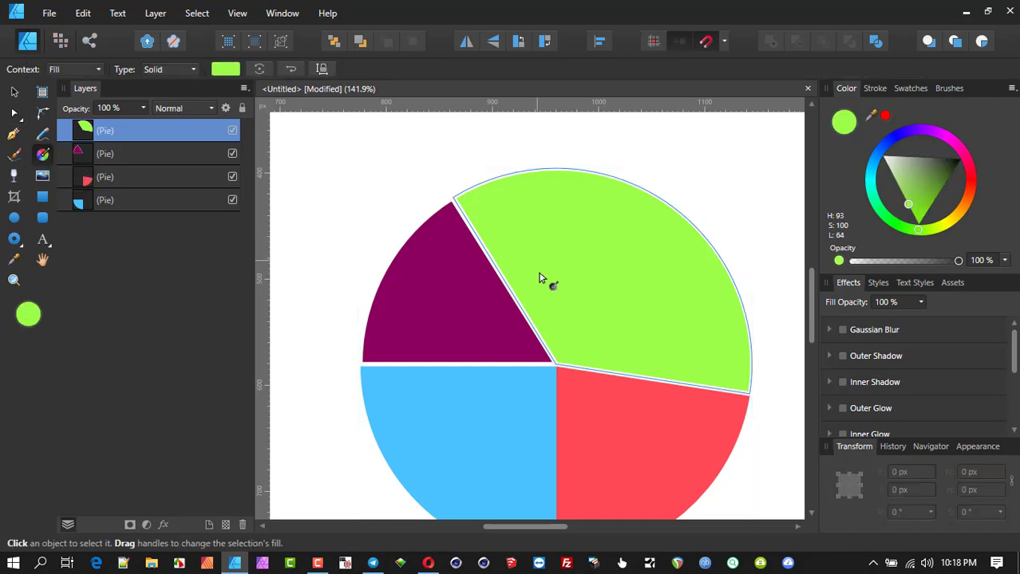
{"action": "left_click_drag", "start_coordinate": [573, 326], "coordinate": [603, 262]}
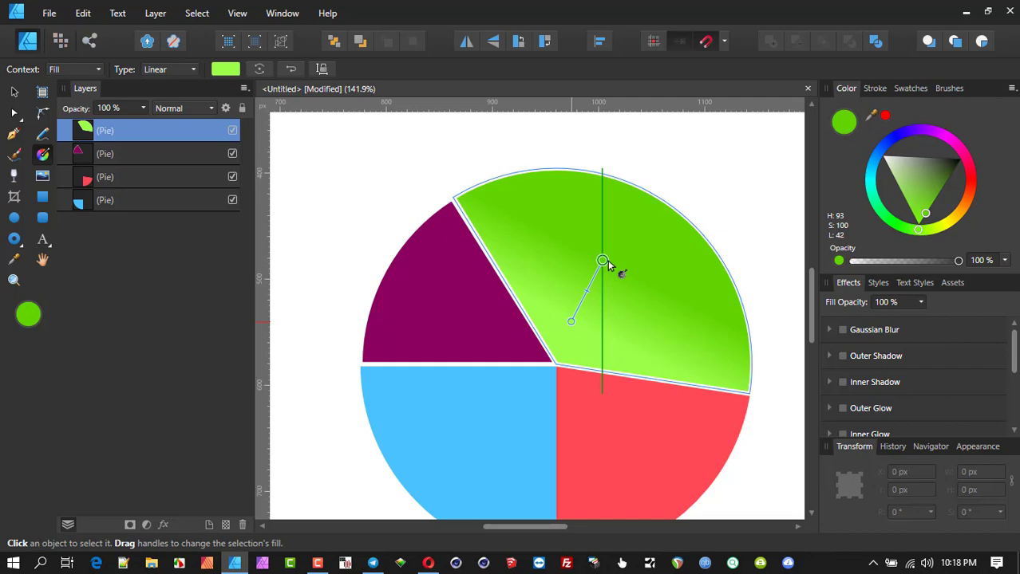
- Trim the green slice's end angle so it spans 130.1°, from 351.5° to 121.6°
{"action": "scroll", "coordinate": [651, 239], "scroll_direction": "down", "scroll_amount": 2}
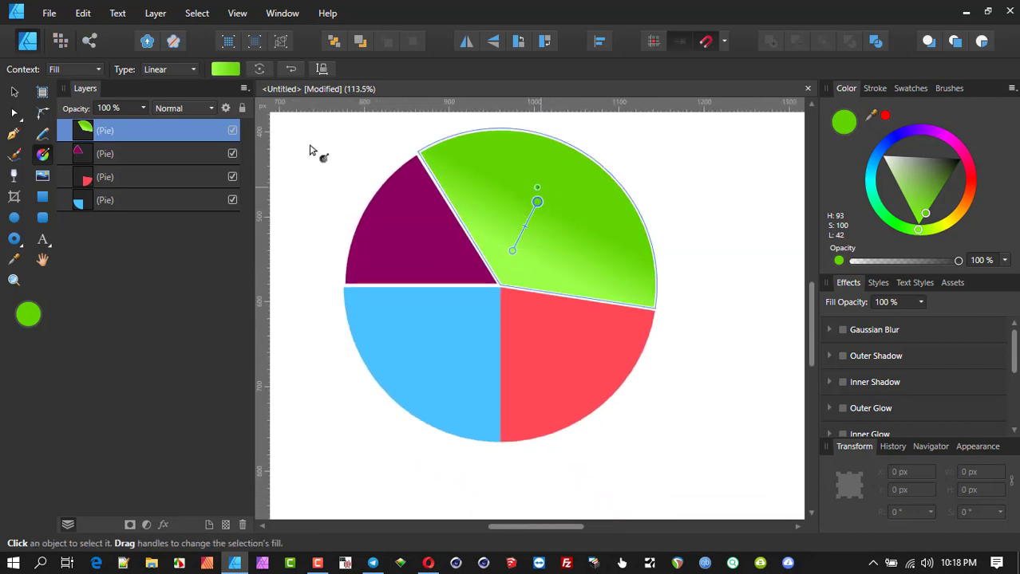
{"action": "left_click", "coordinate": [20, 117]}
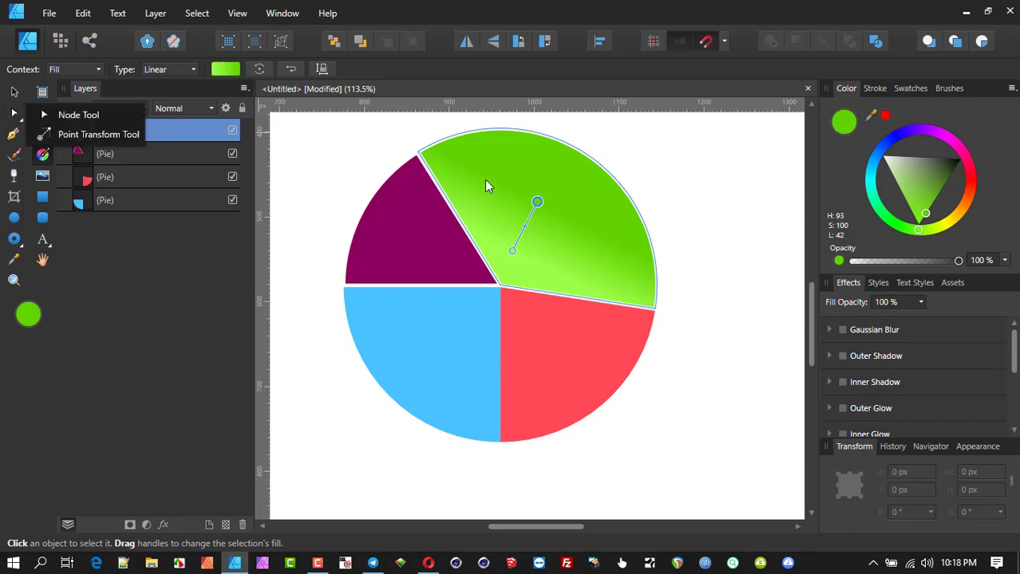
{"action": "left_click", "coordinate": [441, 158]}
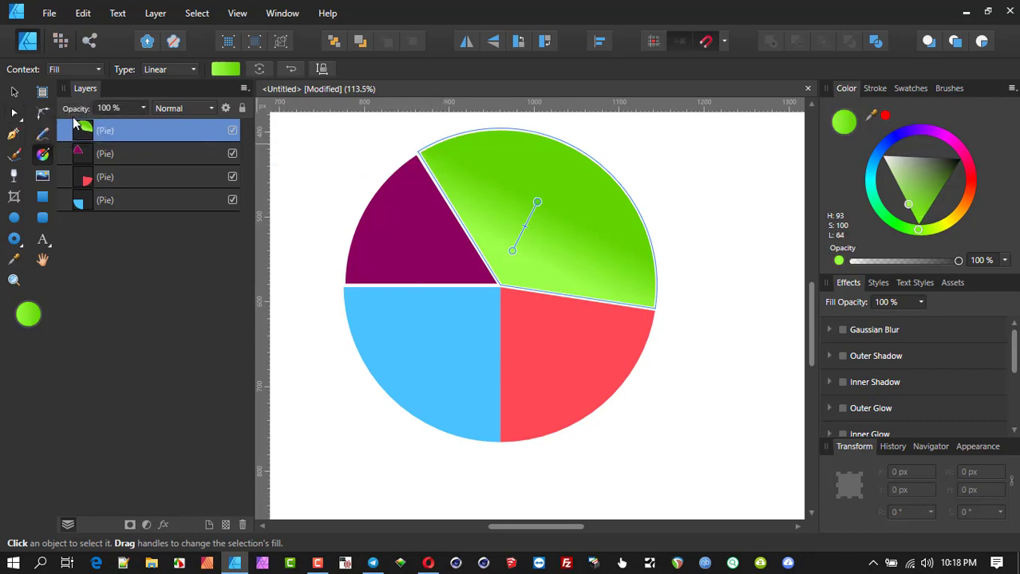
{"action": "left_click", "coordinate": [16, 116]}
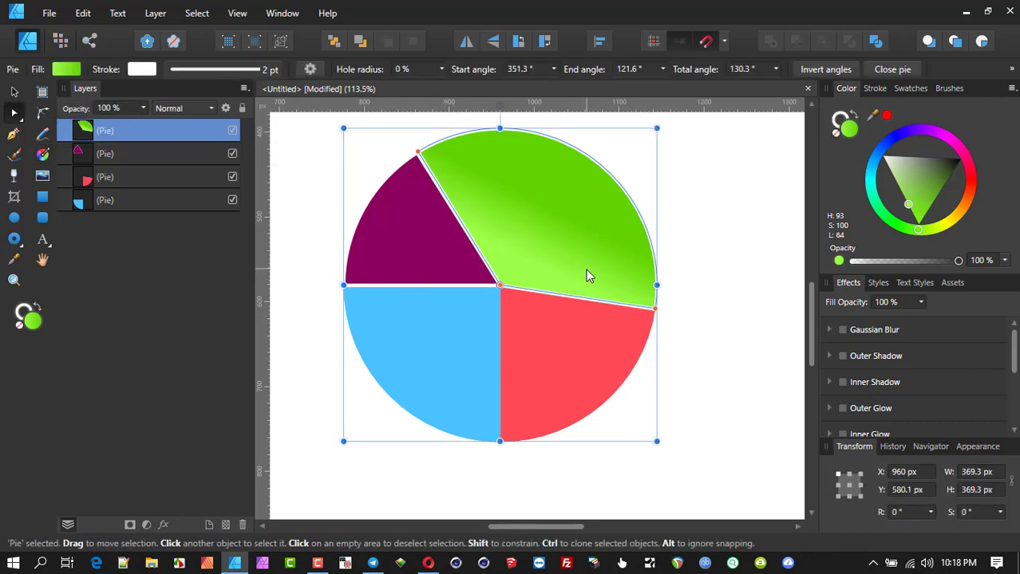
{"action": "left_click_drag", "start_coordinate": [654, 308], "coordinate": [680, 308]}
- Make the red slice's stroke white by setting its lightness to 100
{"action": "scroll", "coordinate": [676, 261], "scroll_direction": "down", "scroll_amount": 2}
{"action": "left_click", "coordinate": [691, 250]}
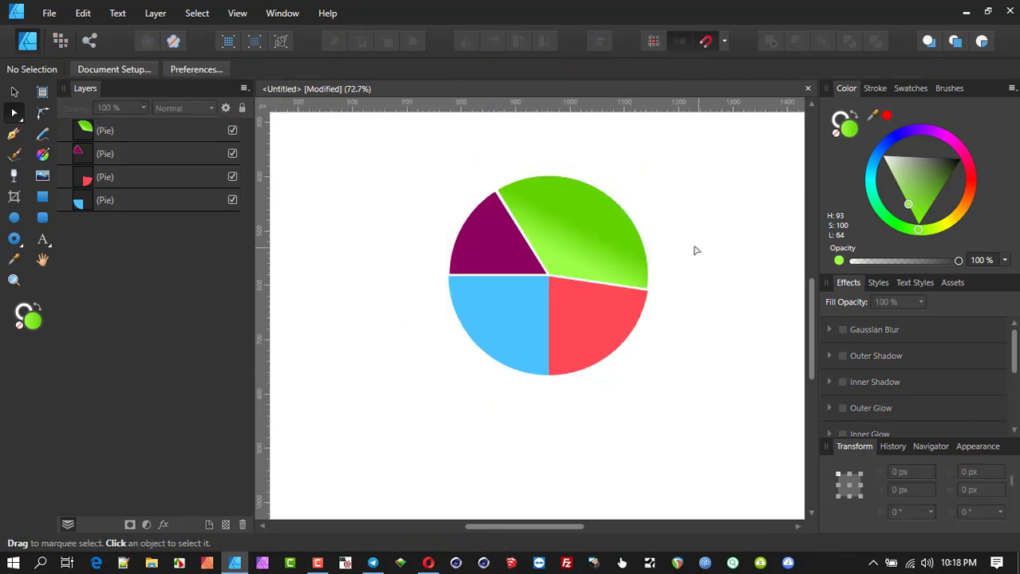
{"action": "scroll", "coordinate": [692, 251], "scroll_direction": "up", "scroll_amount": 2}
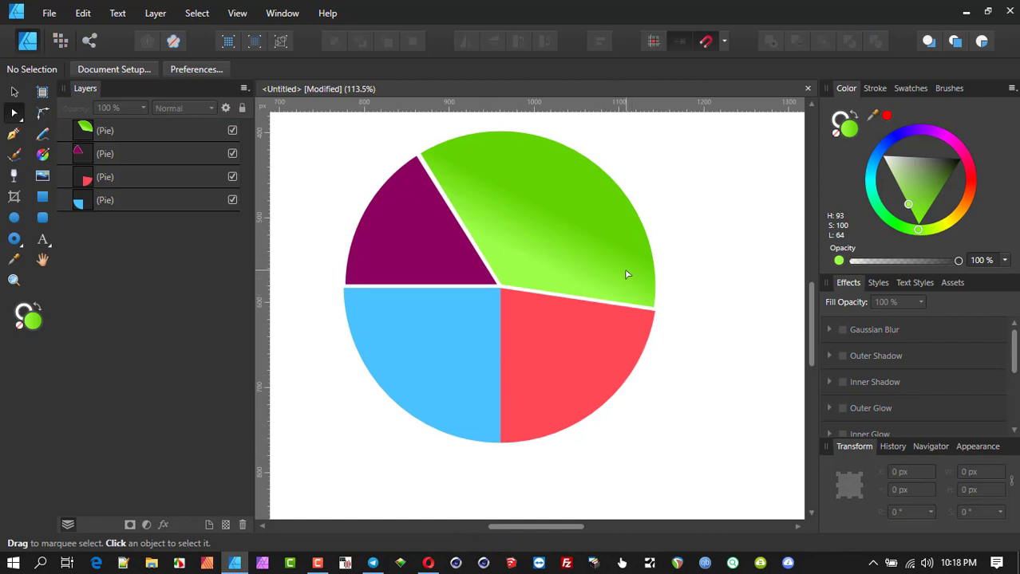
{"action": "left_click", "coordinate": [549, 346]}
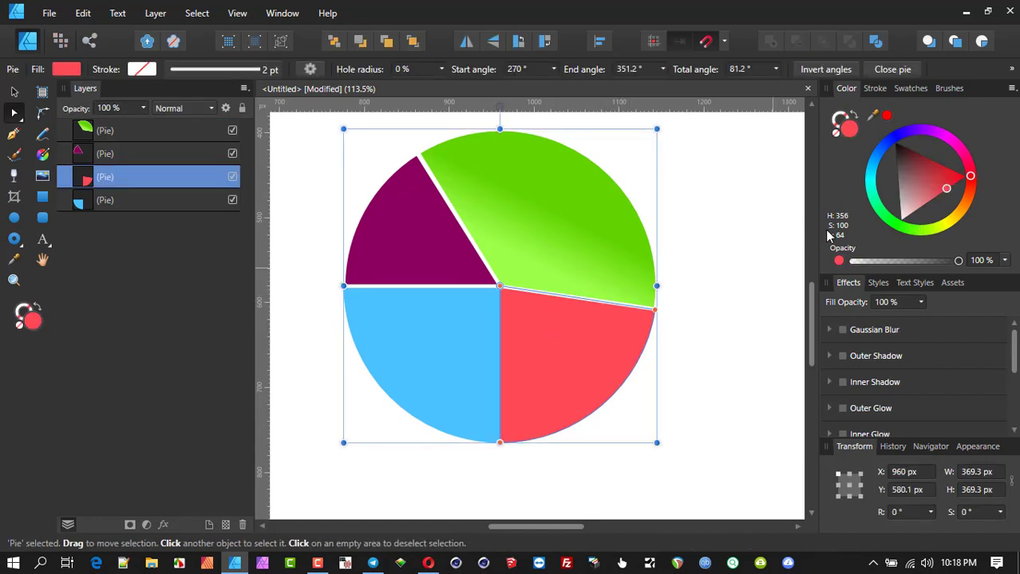
{"action": "left_click", "coordinate": [840, 119]}
{"action": "left_click_drag", "start_coordinate": [907, 183], "coordinate": [875, 261]}
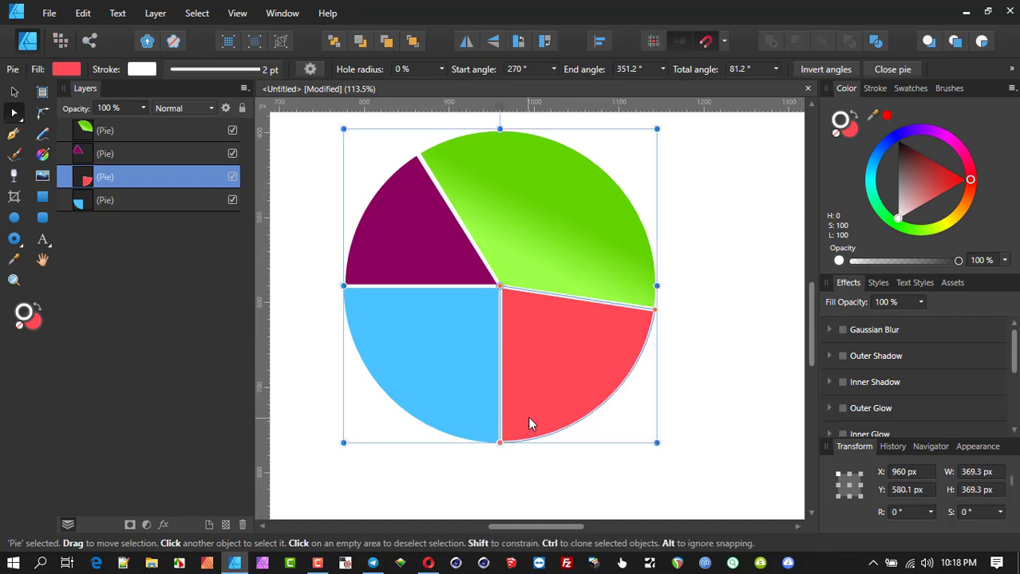
- Check the blue slice's white outline, then deselect to view the finished chart
{"action": "scroll", "coordinate": [536, 372], "scroll_direction": "up", "scroll_amount": 1}
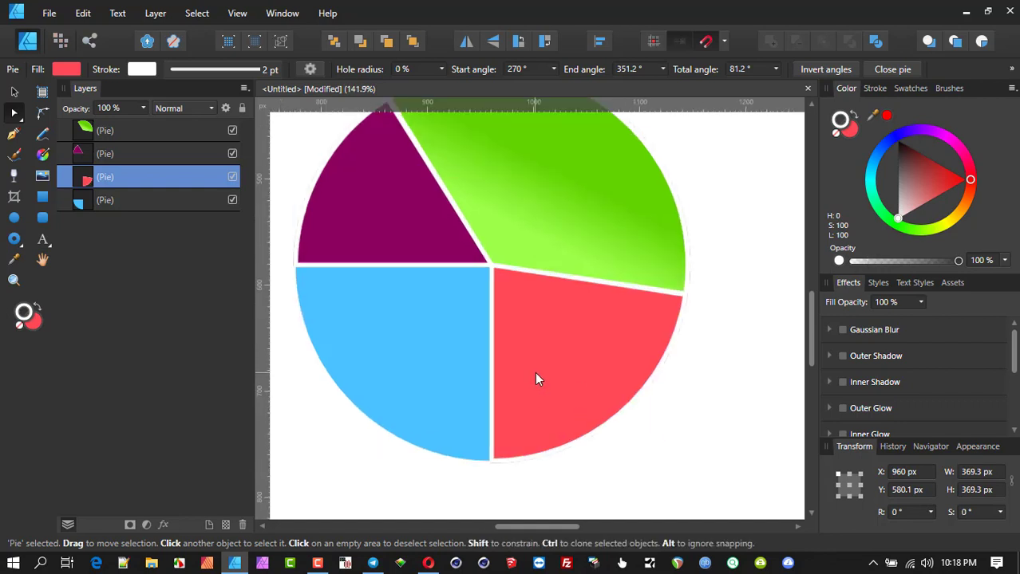
{"action": "left_click", "coordinate": [437, 362]}
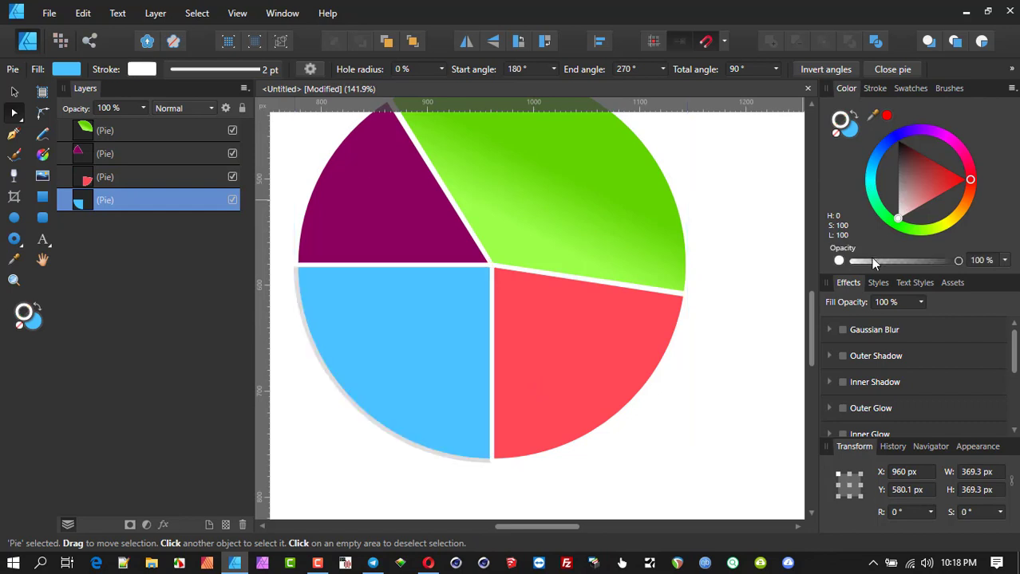
{"action": "left_click", "coordinate": [760, 346]}
{"action": "scroll", "coordinate": [597, 307], "scroll_direction": "down", "scroll_amount": 2}
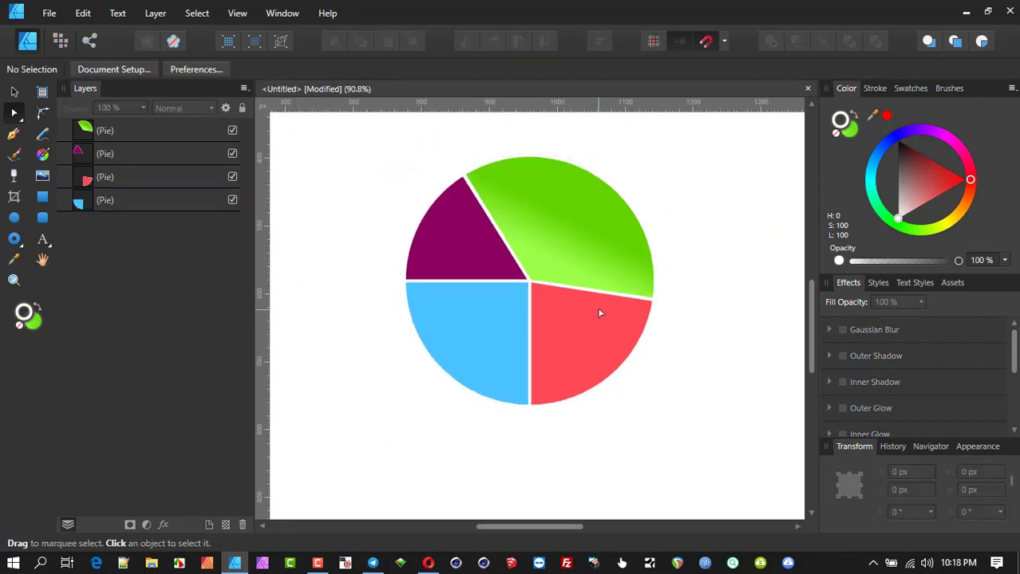